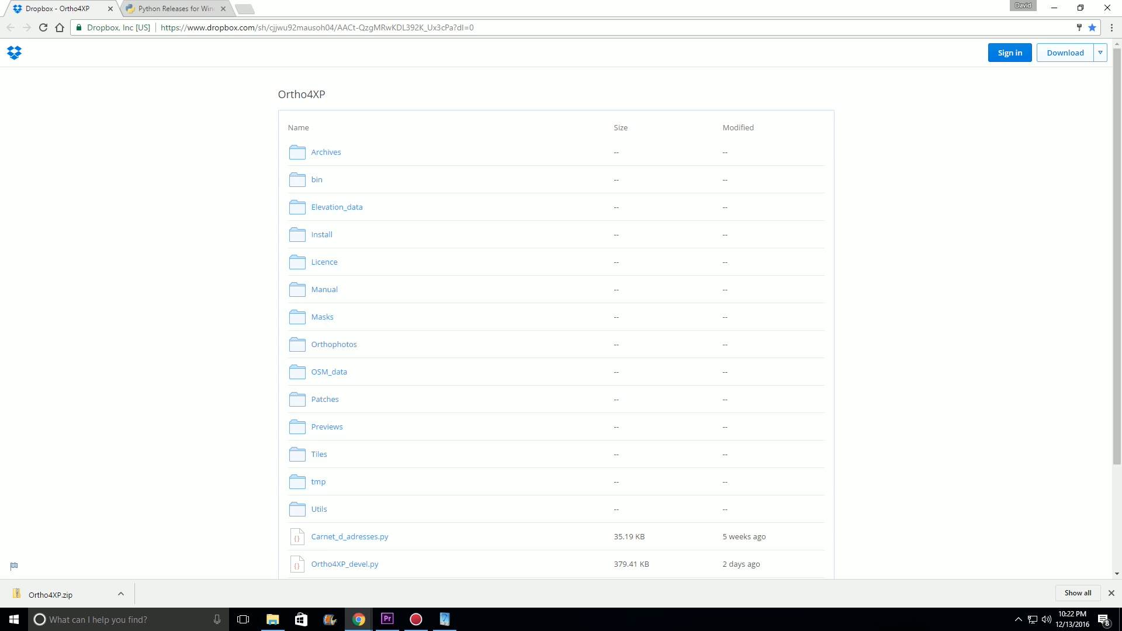
- Look over the shared Ortho4XP folder's contents and the available download options
scroll(555, 321, down, 2)
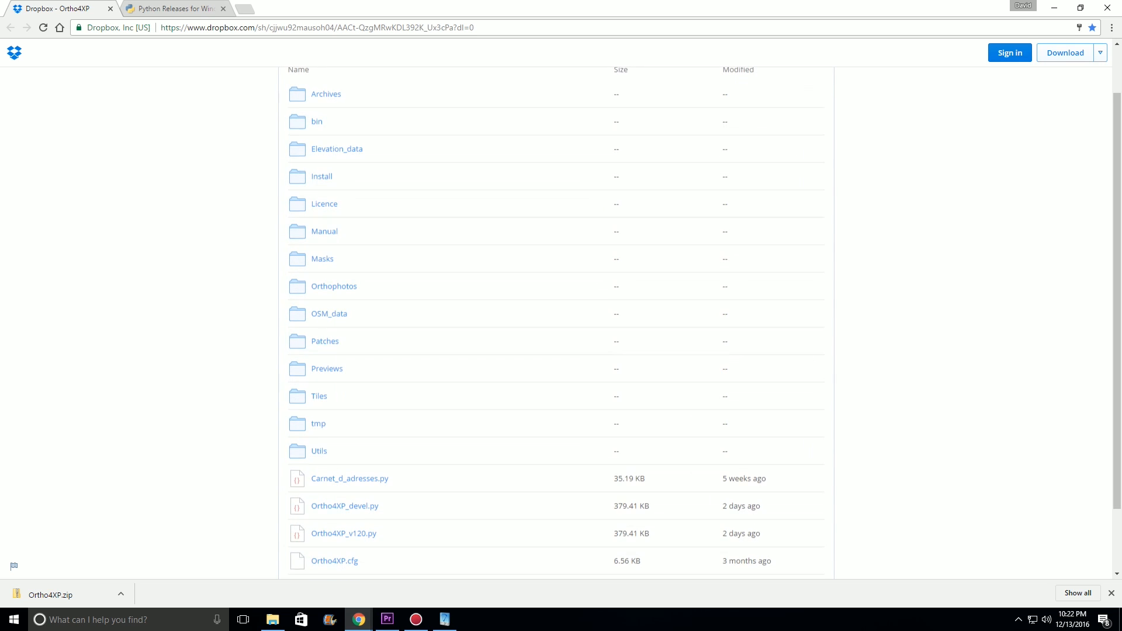
scroll(556, 322, up, 2)
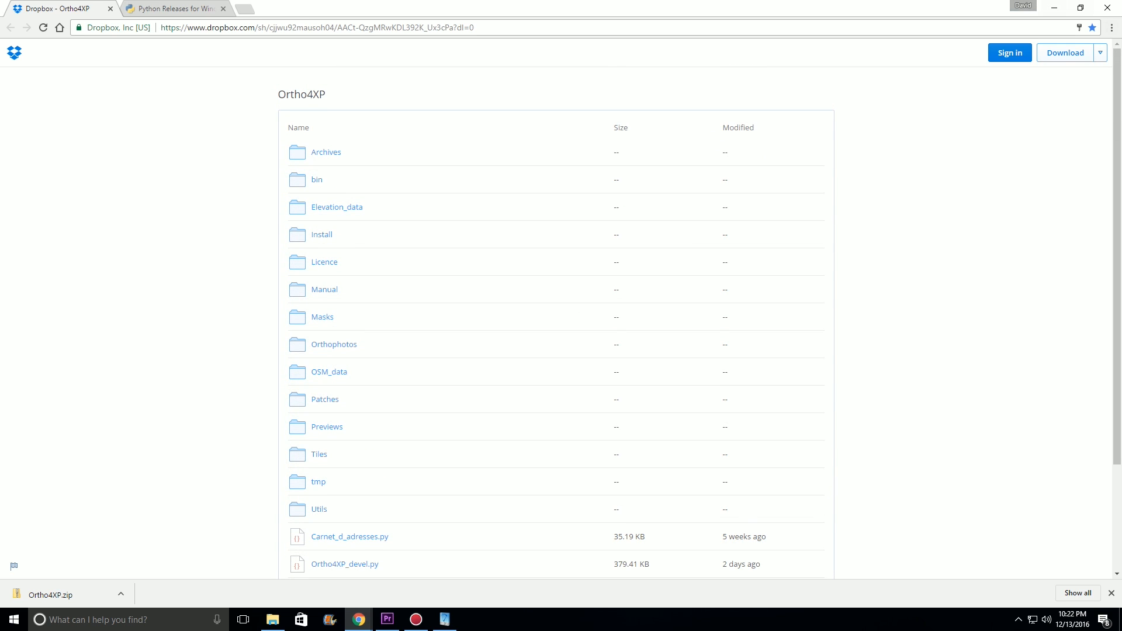
click(1101, 53)
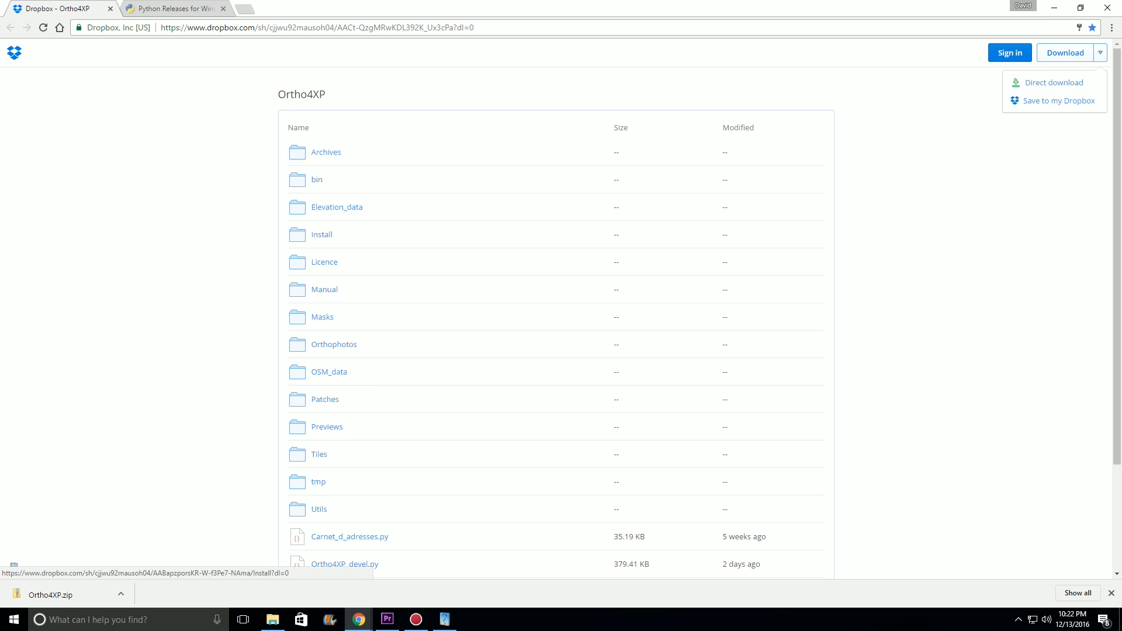
click(193, 271)
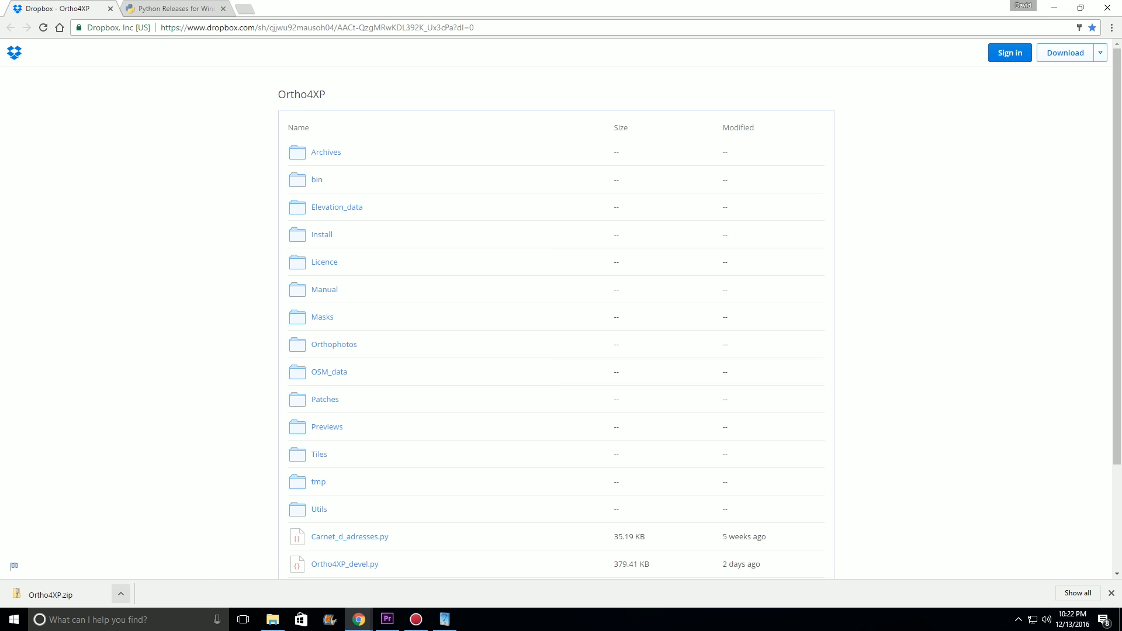
- Locate the downloaded Ortho4XP.zip on disk and examine the contents of the extracted Ortho4XP folder in Downloads
click(121, 593)
click(193, 461)
click(121, 593)
click(153, 555)
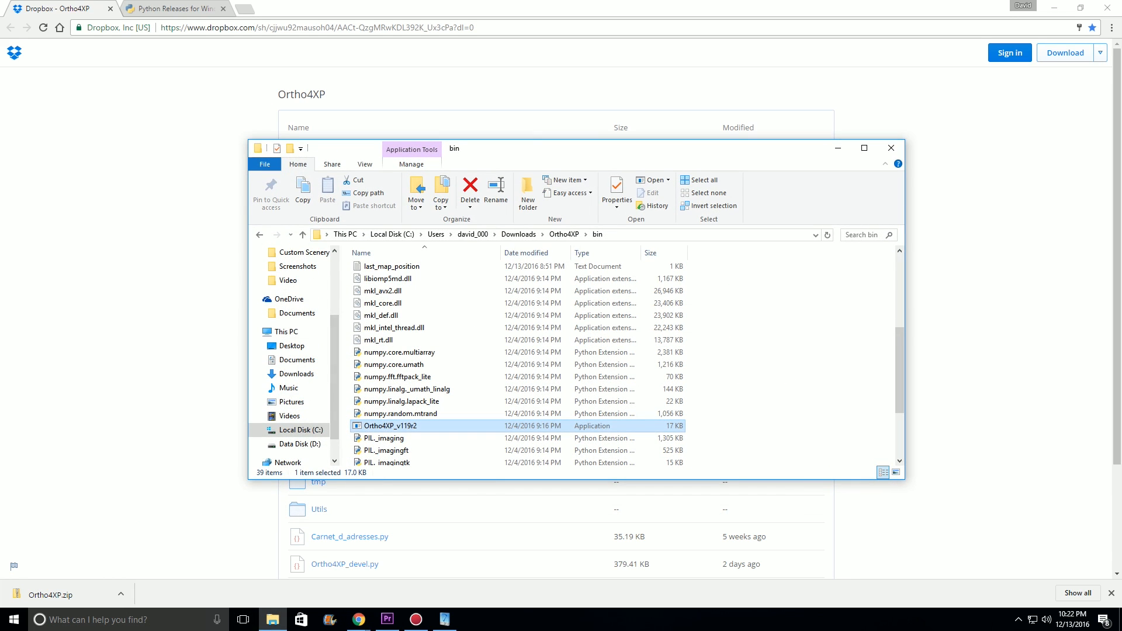
click(519, 234)
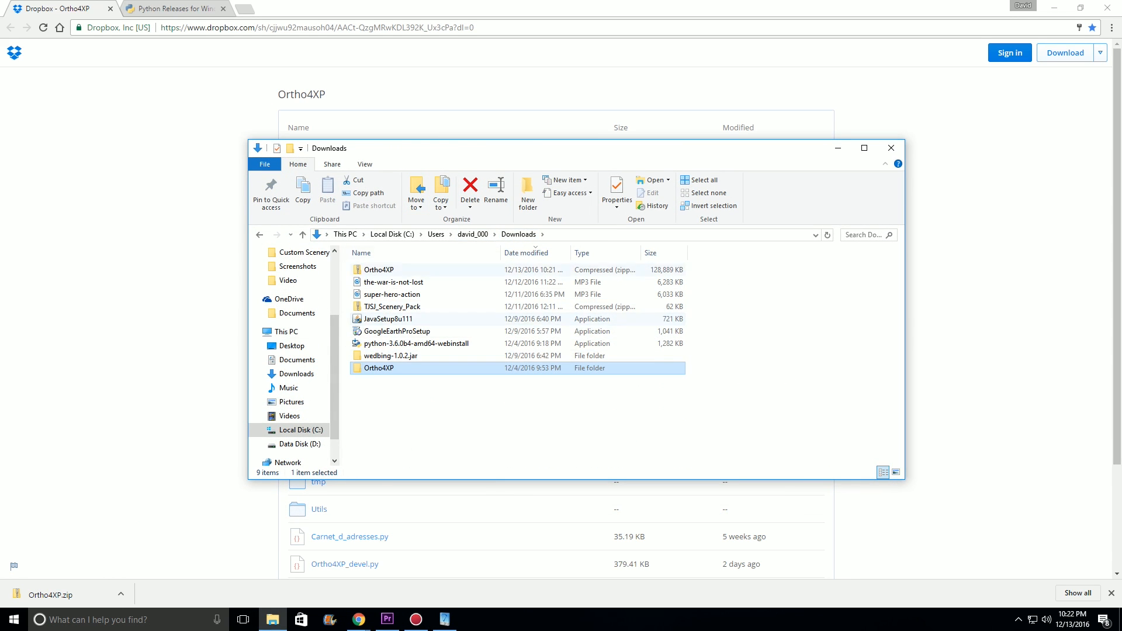
double_click(378, 368)
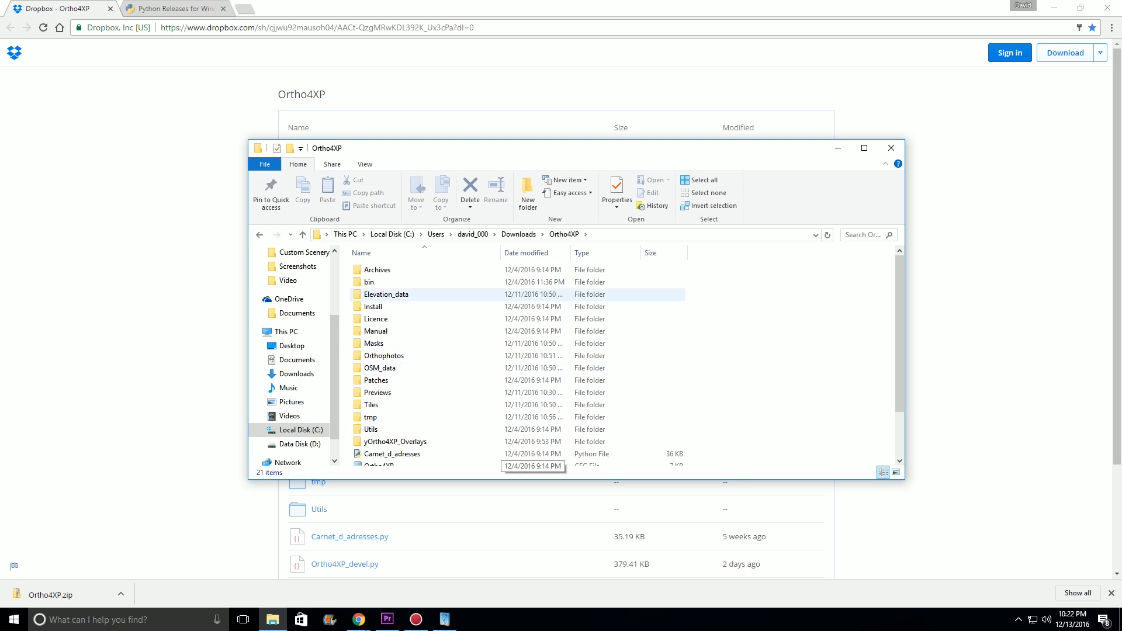
scroll(506, 362, down, 1)
scroll(506, 362, up, 1)
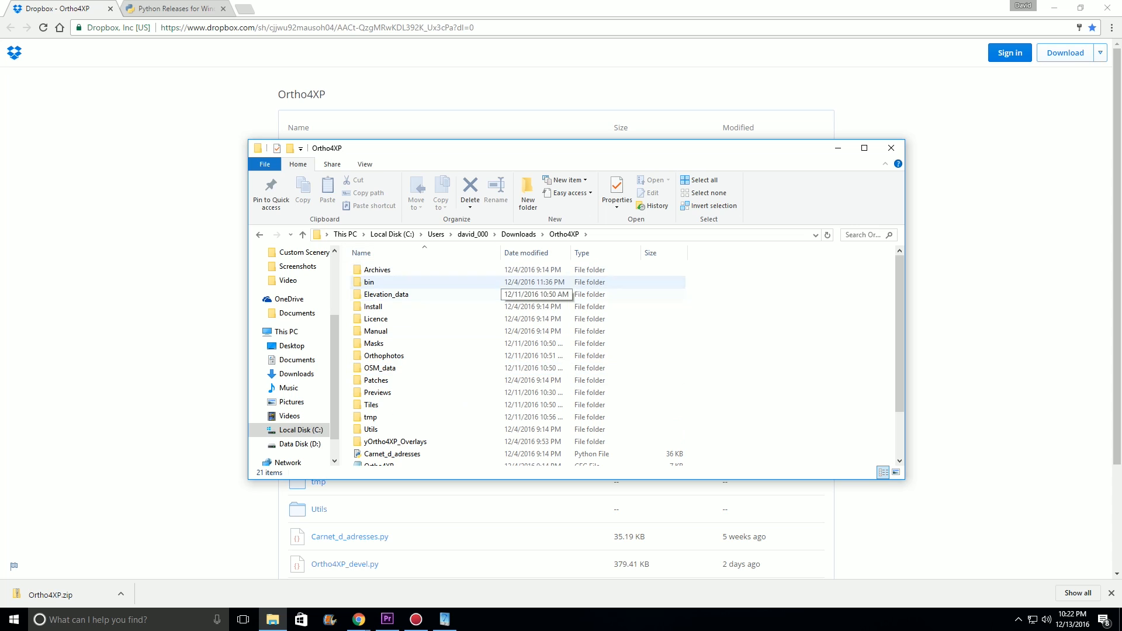
click(838, 148)
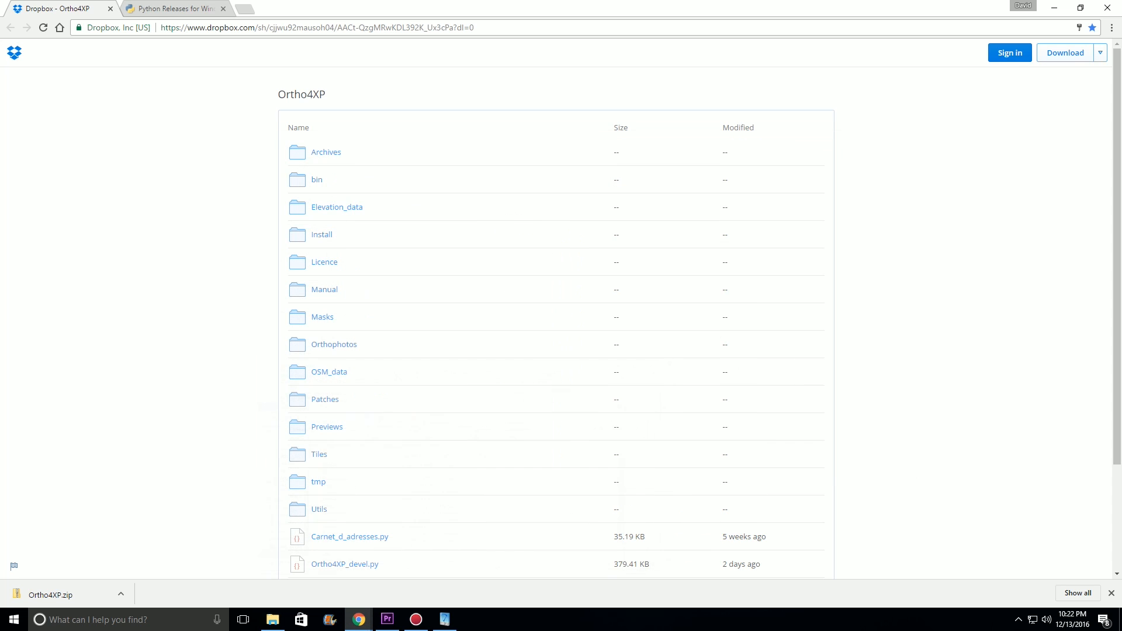
- Examine the installer files offered for Python 3.5.2 on the Python website, and return to the Windows releases list
click(173, 9)
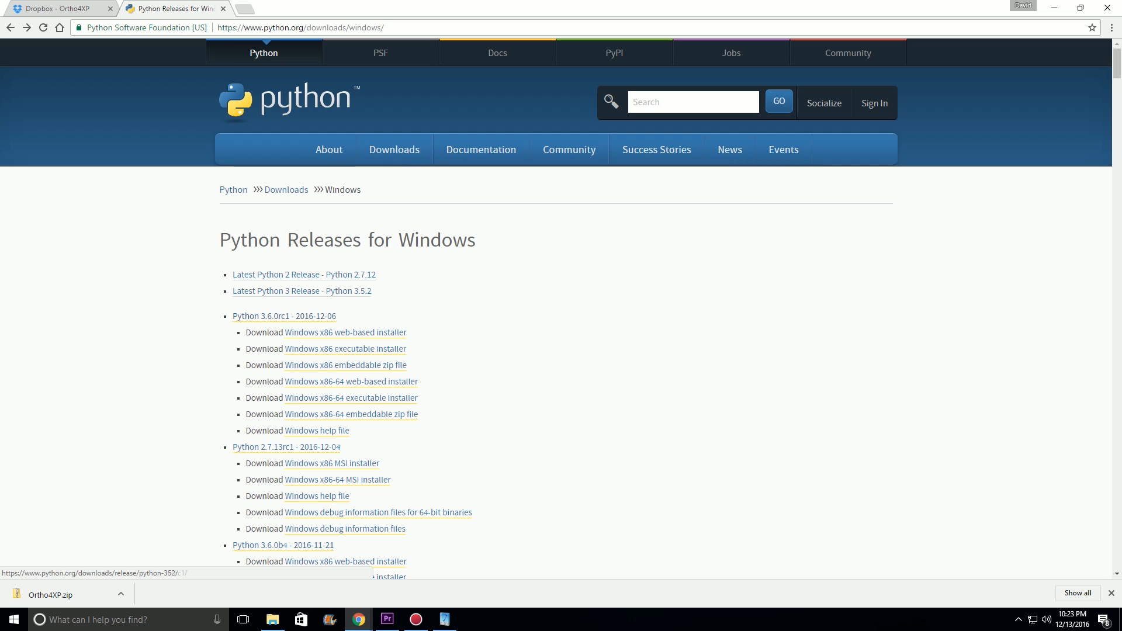
click(301, 290)
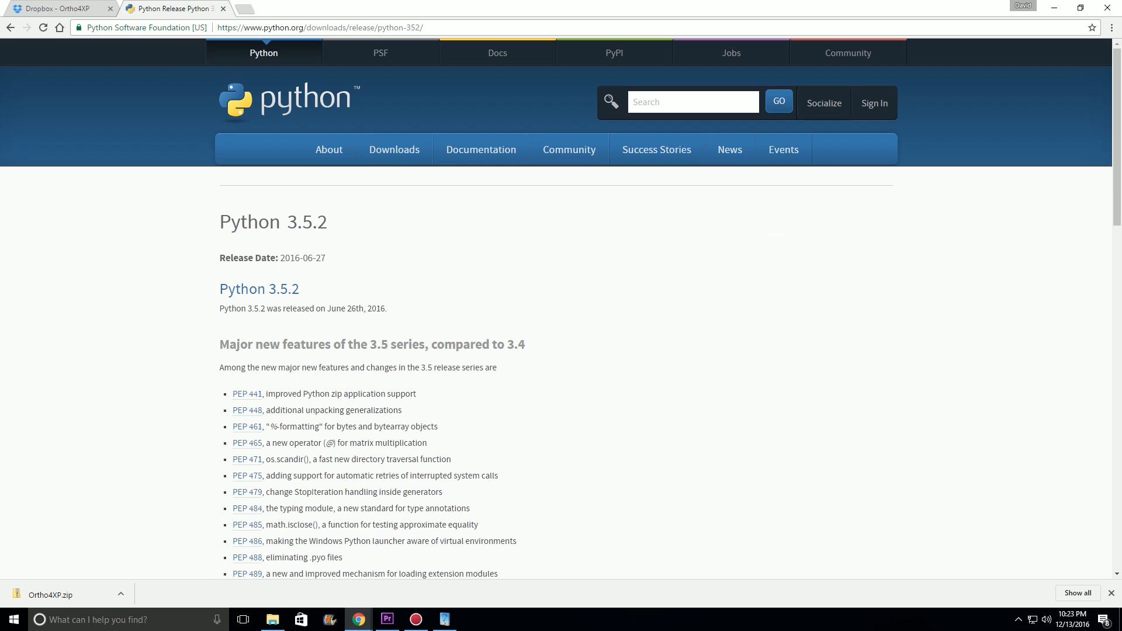
scroll(247, 219, down, 3)
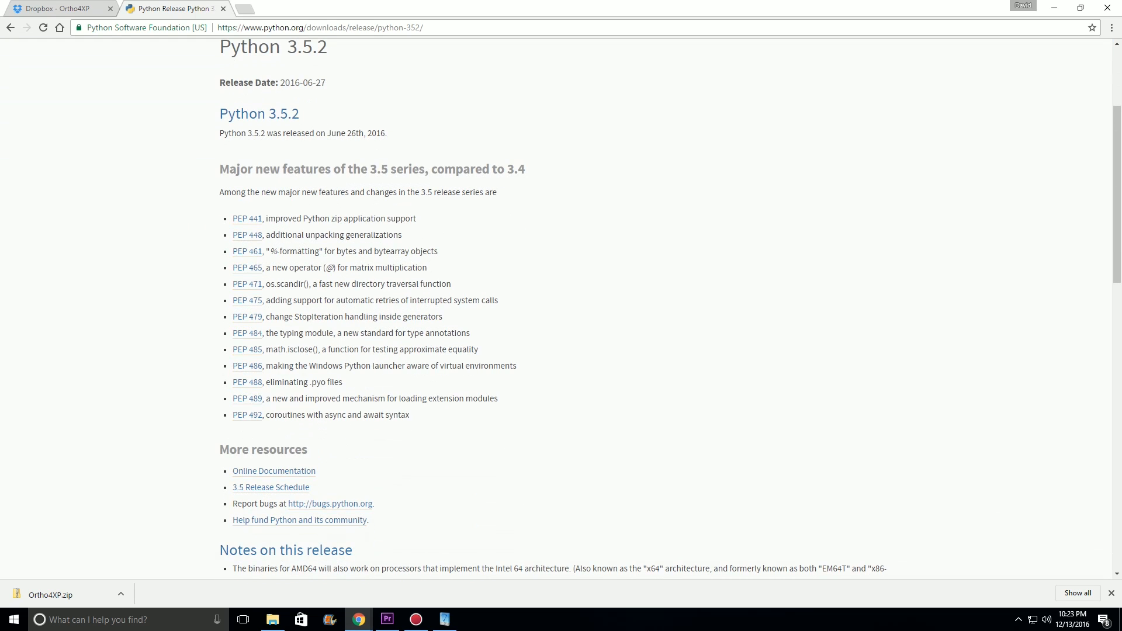
scroll(310, 386, down, 2)
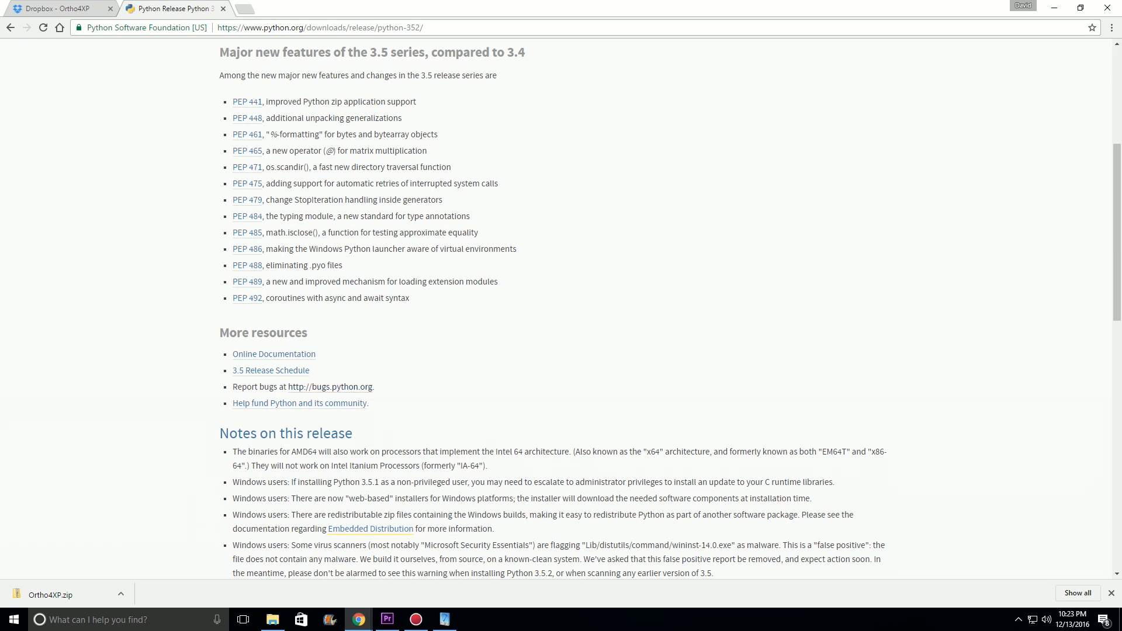
scroll(555, 310, down, 10)
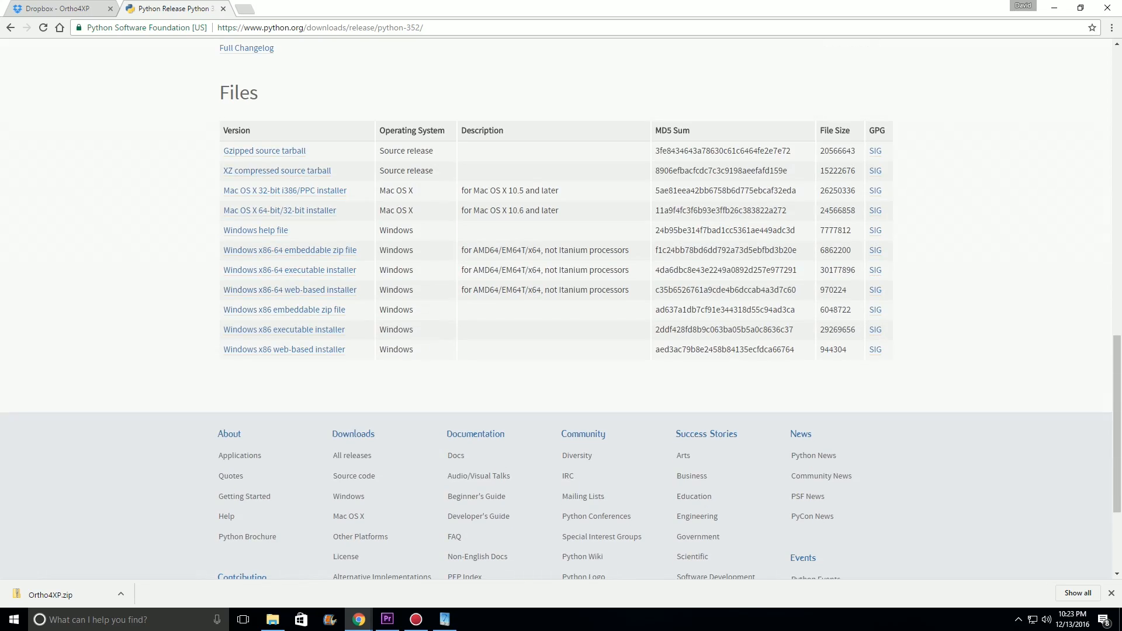
scroll(561, 310, up, 10)
click(10, 27)
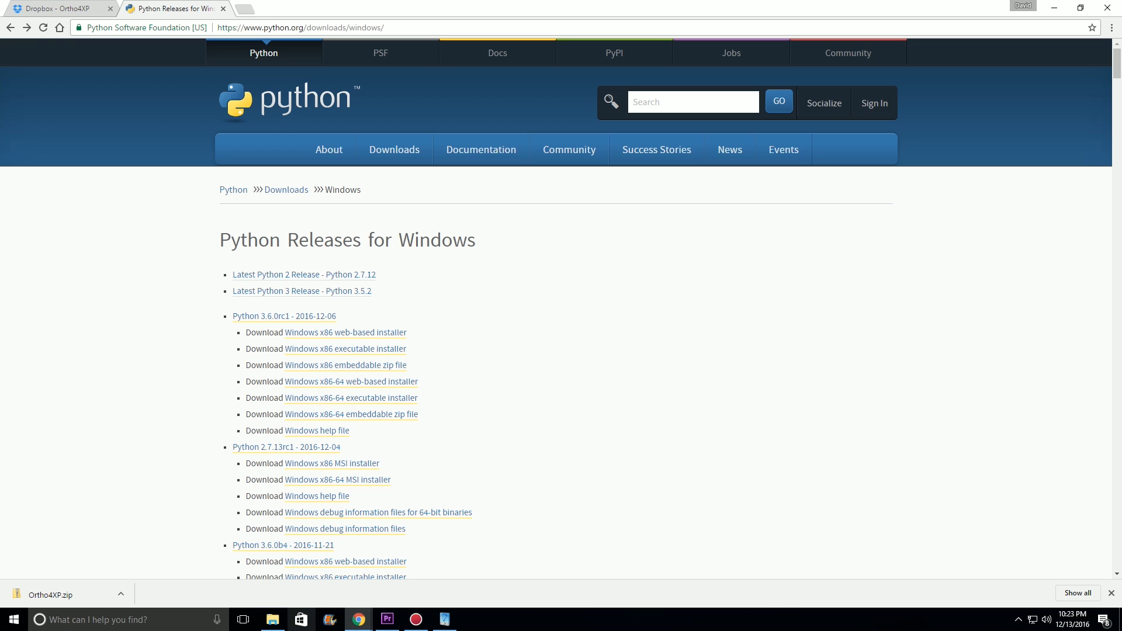
- Switch to File Explorer and launch the Ortho4XP_v119r2 application from the Ortho4XP bin folder
click(273, 619)
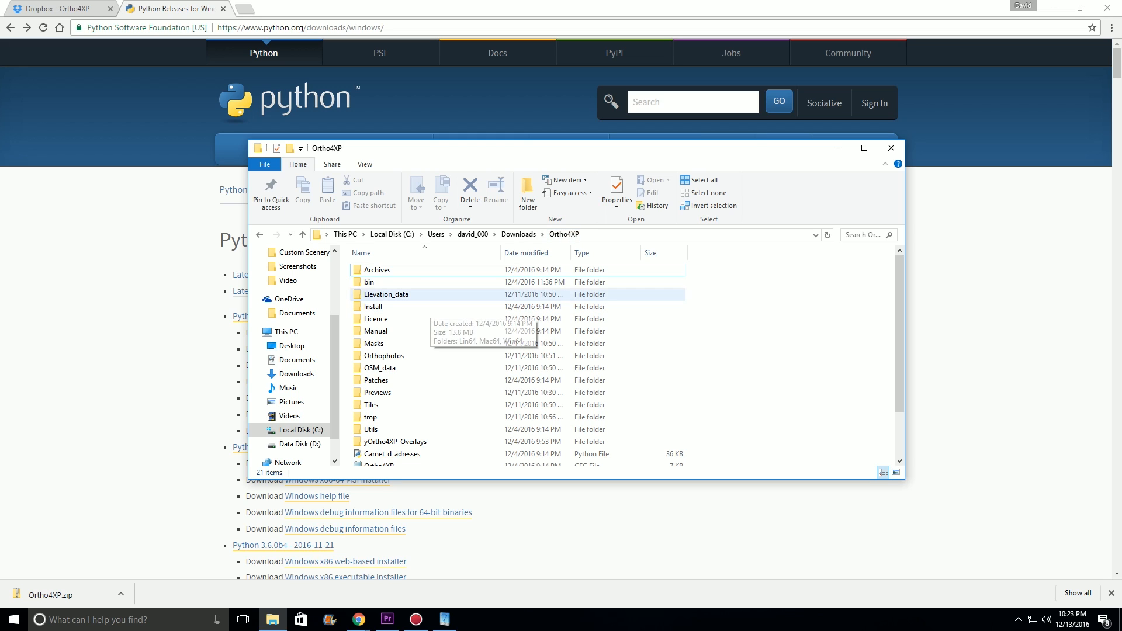
click(404, 282)
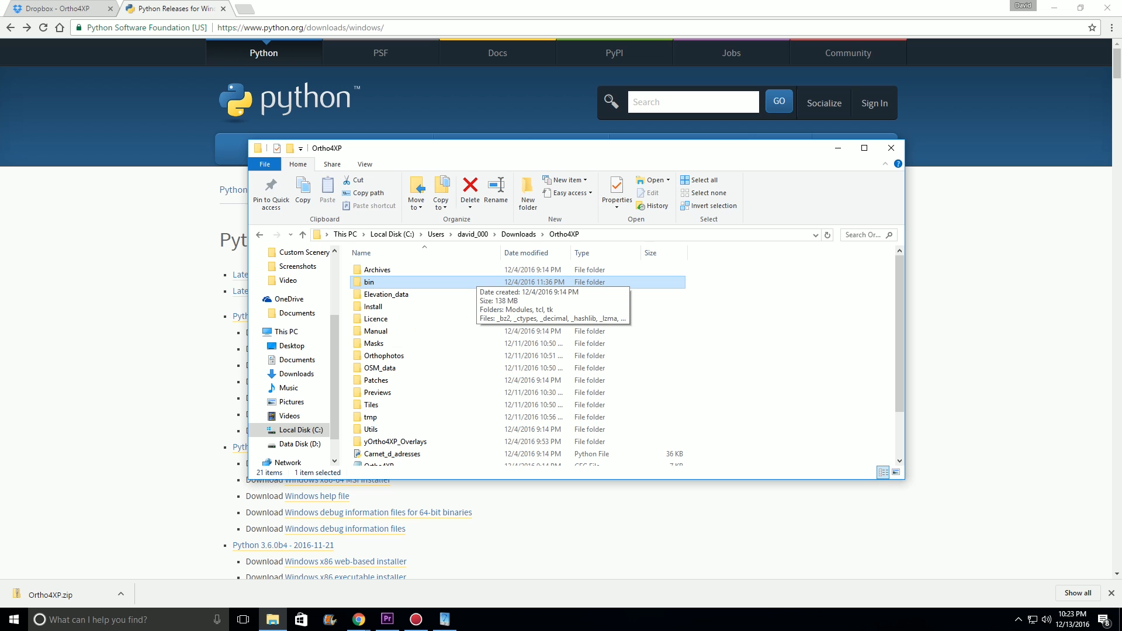
double_click(476, 282)
scroll(476, 362, down, 7)
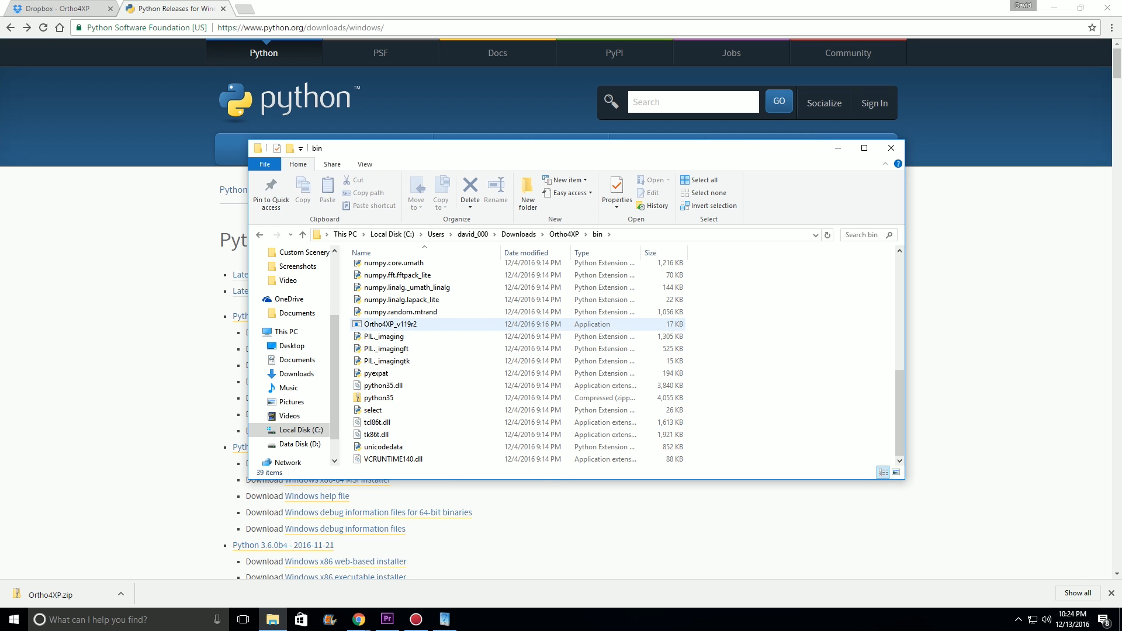
click(391, 325)
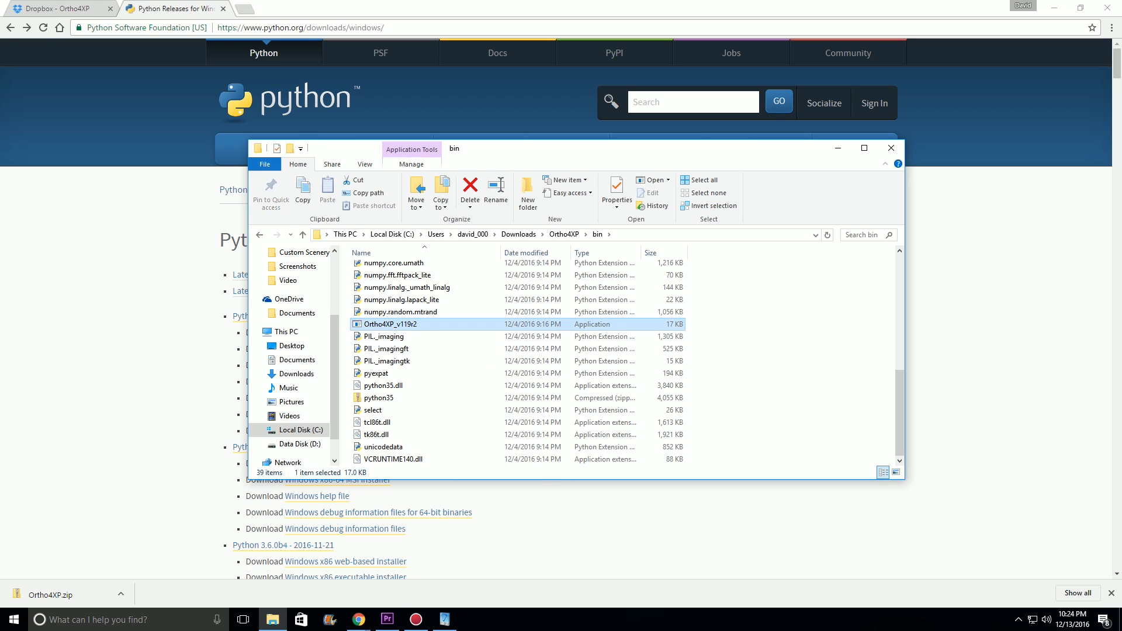
double_click(391, 324)
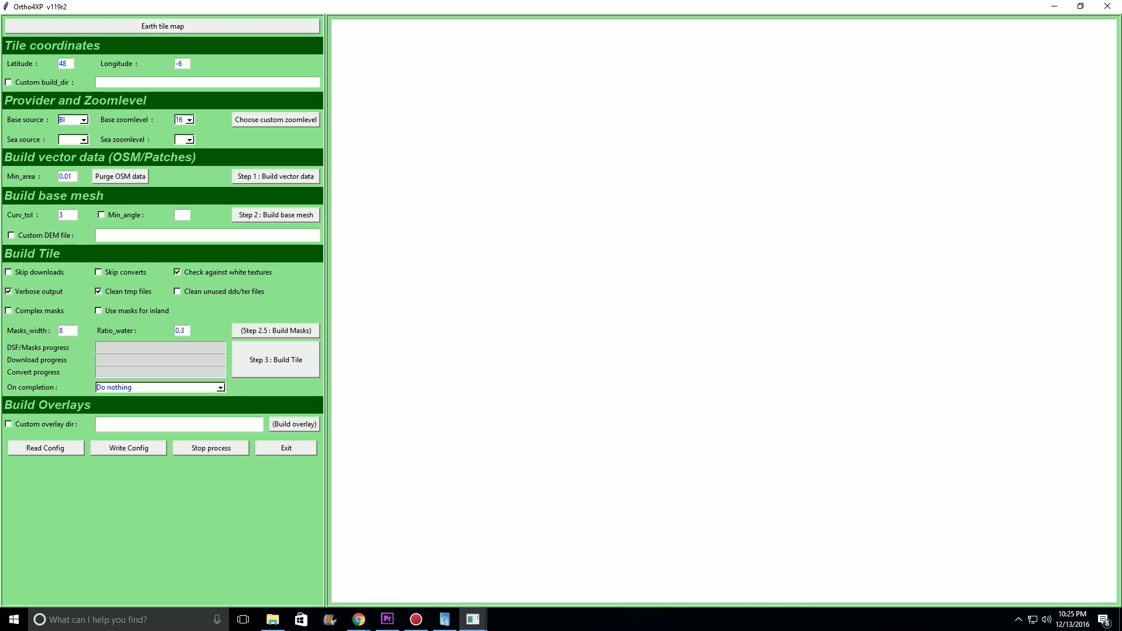
- Enable the custom overlay directory and look through the Custom Scenery folder inside X-Plane 11 while choosing its location
click(8, 424)
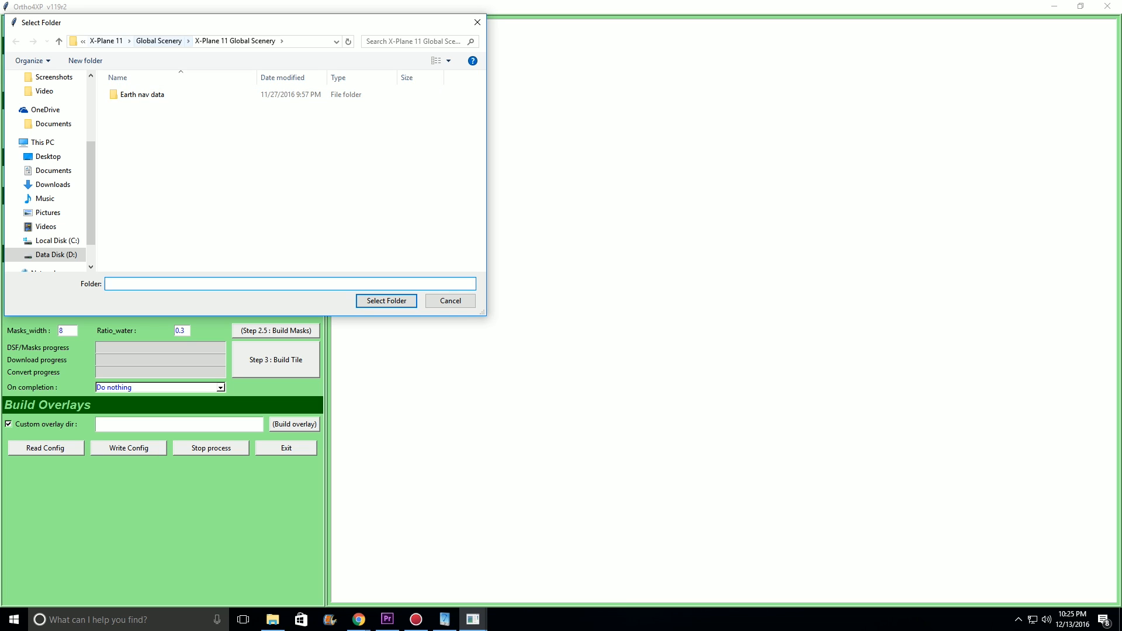
click(106, 40)
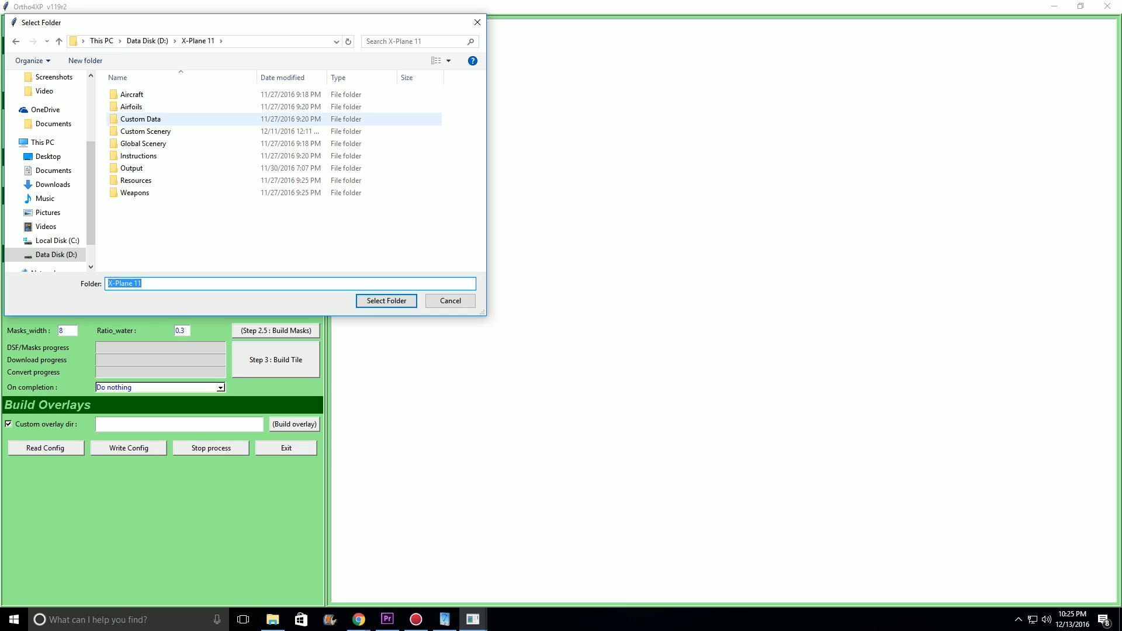
double_click(146, 131)
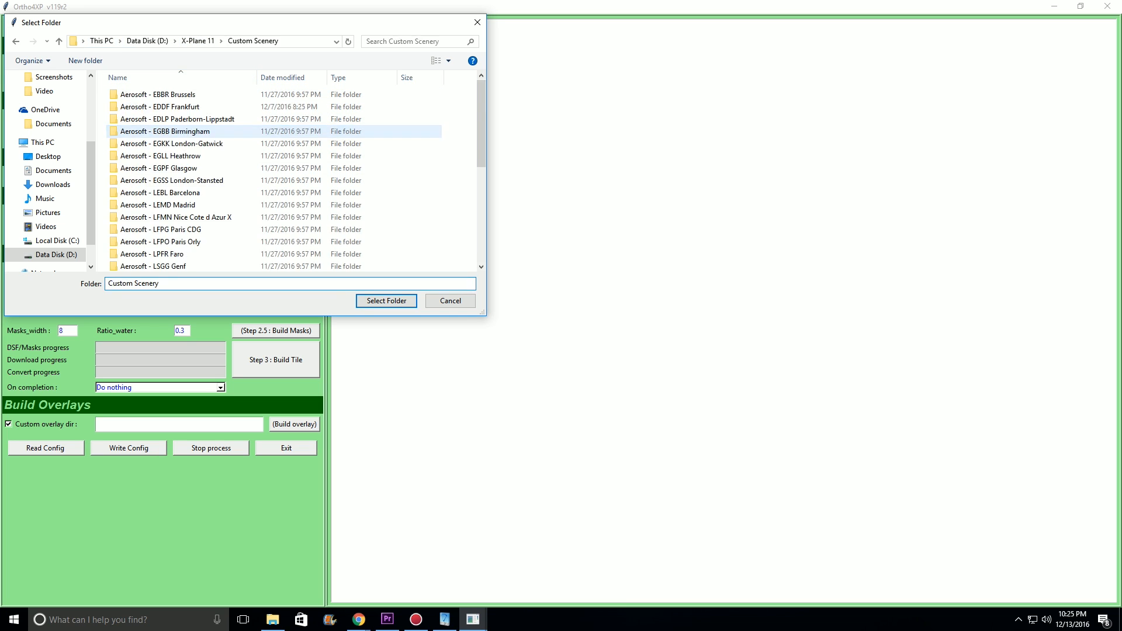
scroll(274, 175, down, 8)
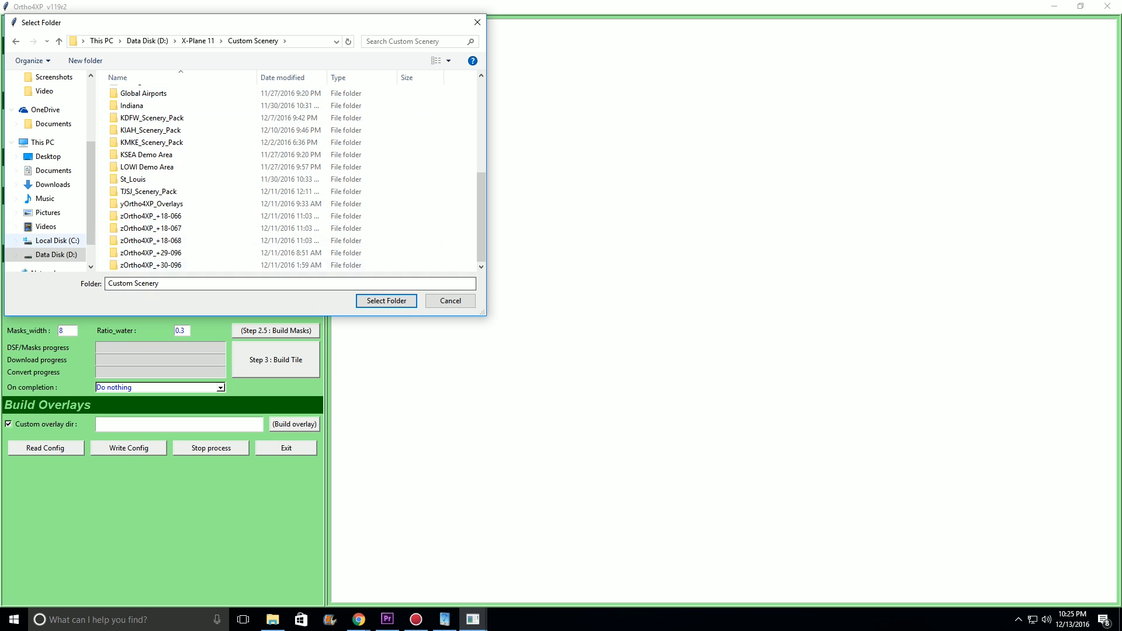
scroll(274, 175, up, 5)
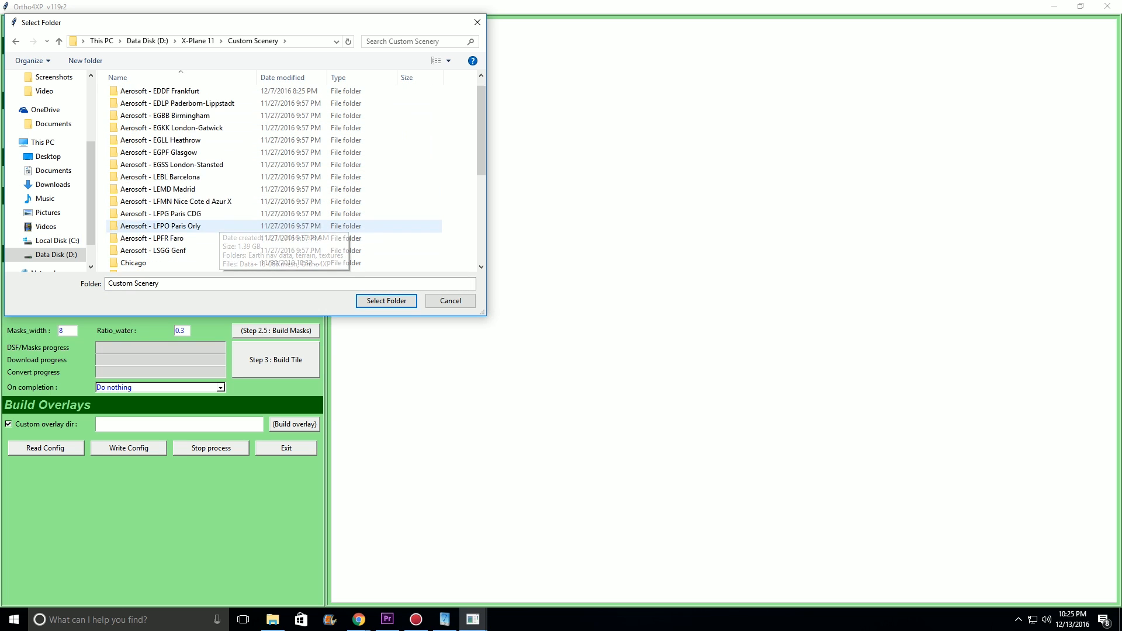
key(BackSpace)
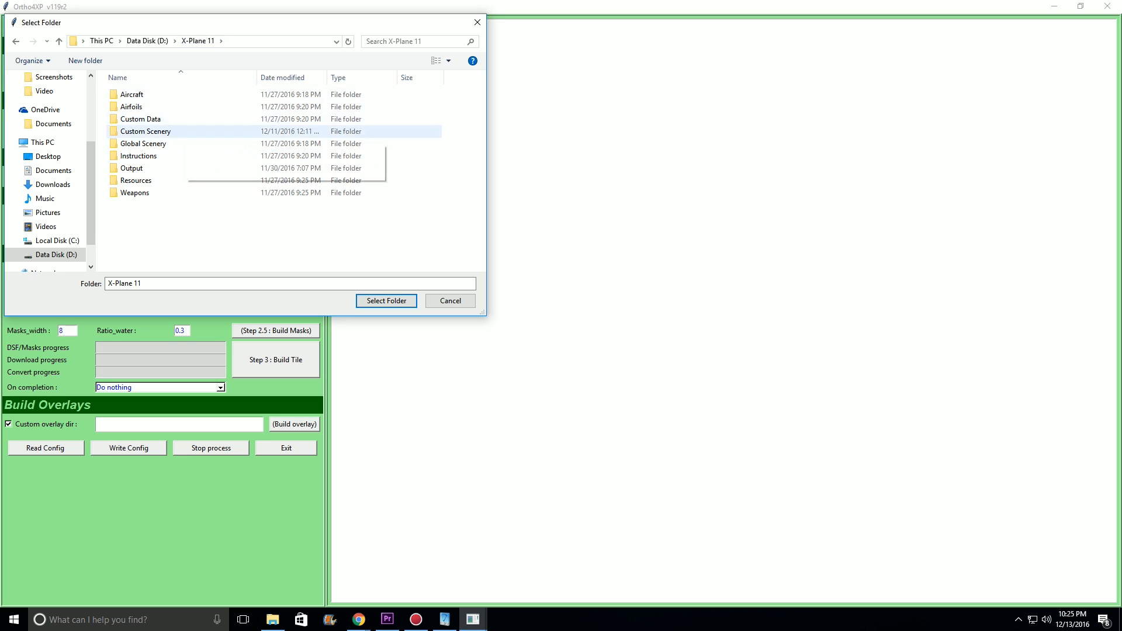
- Set the custom overlay directory to the X-Plane 11 Global Scenery folder inside Global Scenery
double_click(143, 143)
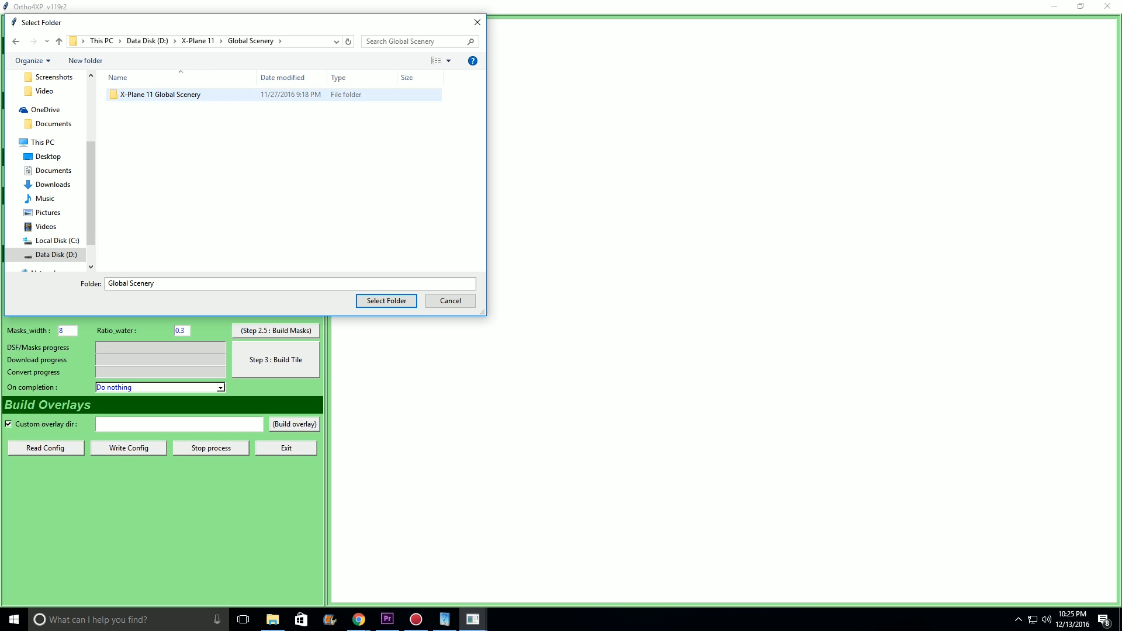
double_click(160, 94)
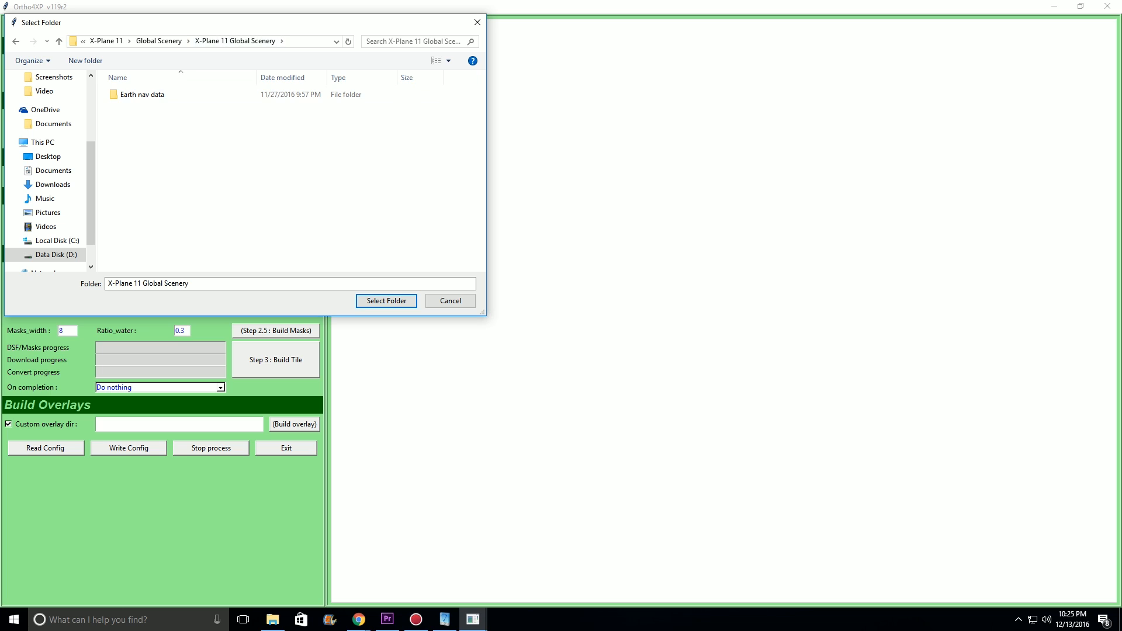
double_click(151, 95)
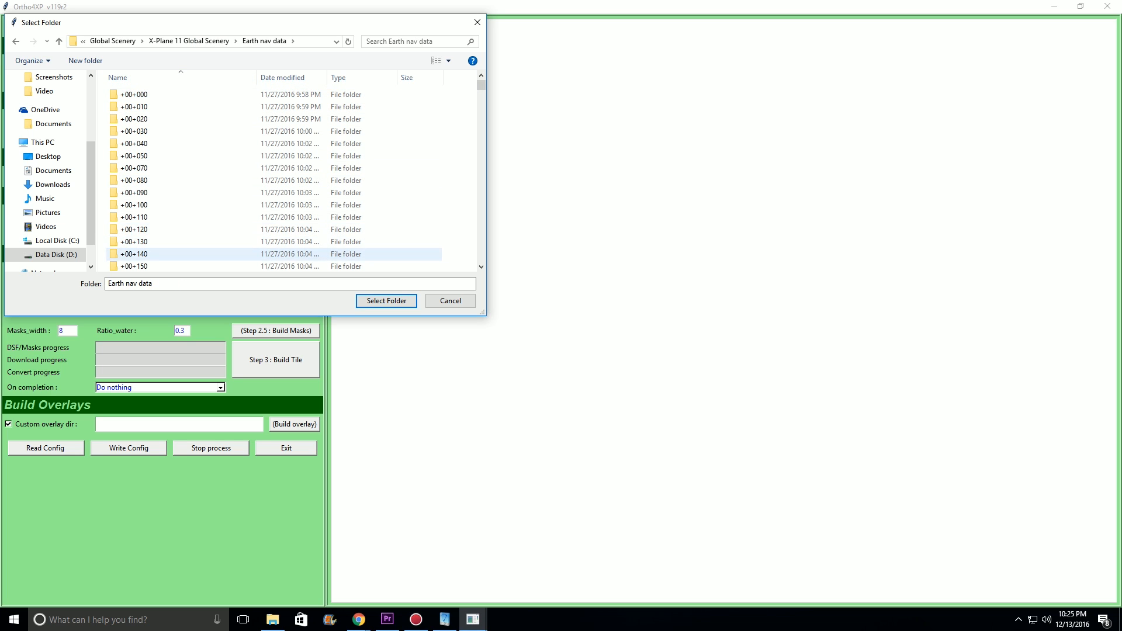
click(193, 41)
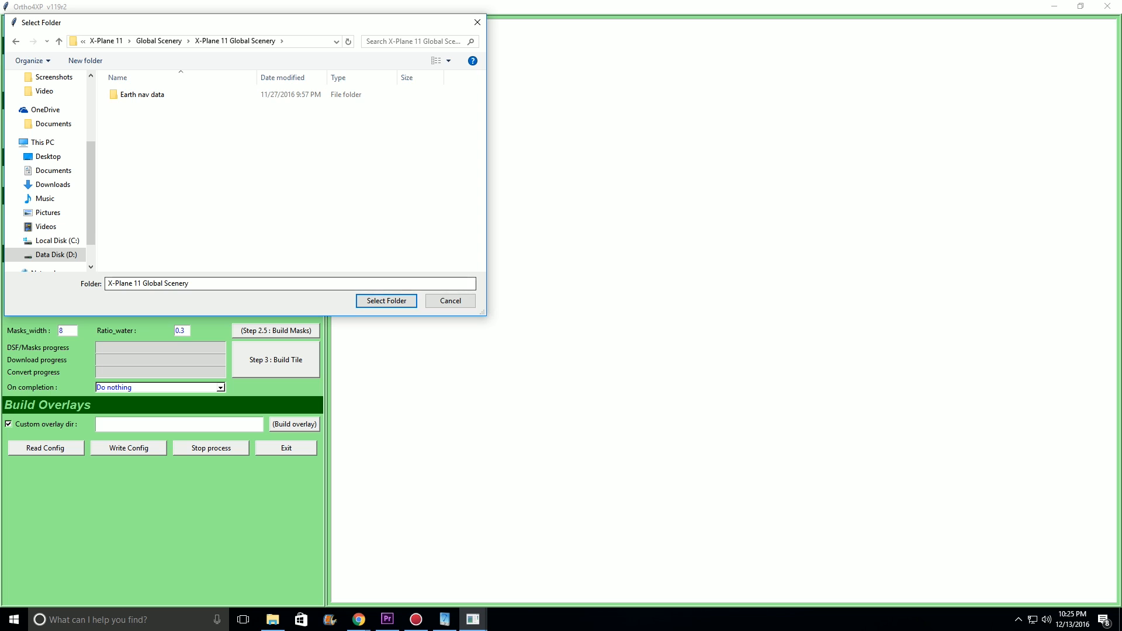
click(386, 300)
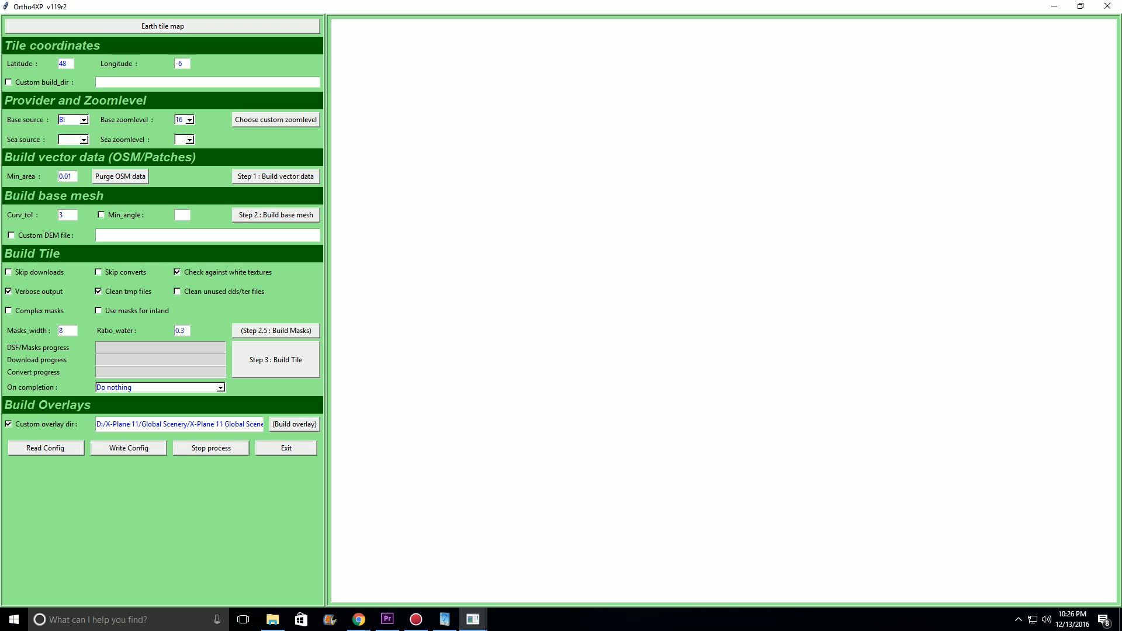
- Set the base imagery source to OSM
click(189, 119)
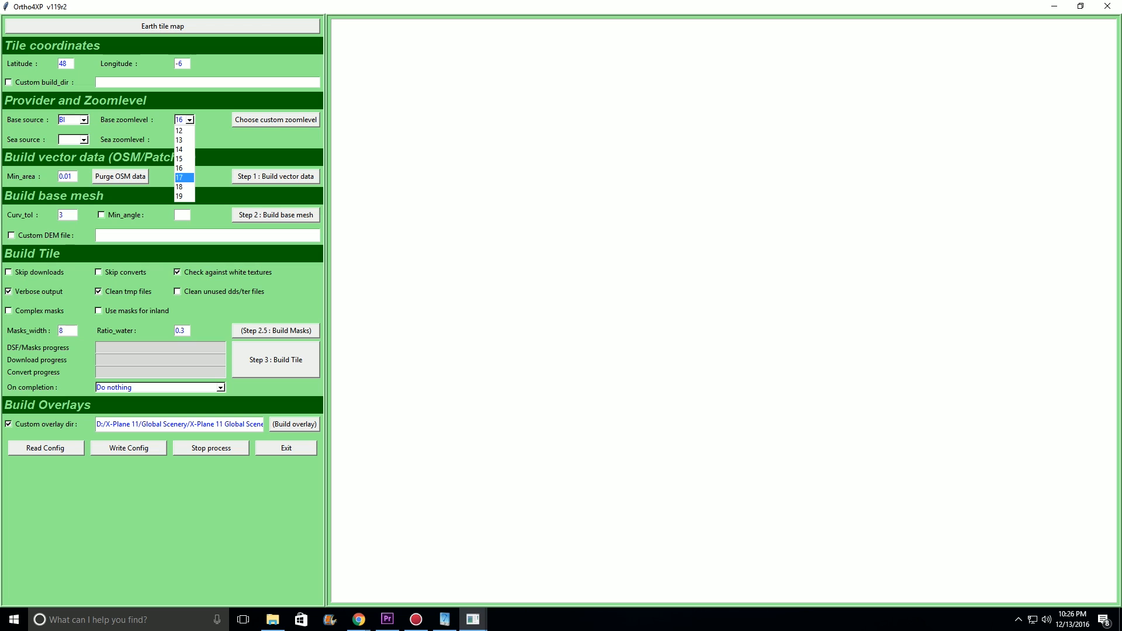
click(84, 120)
click(84, 120)
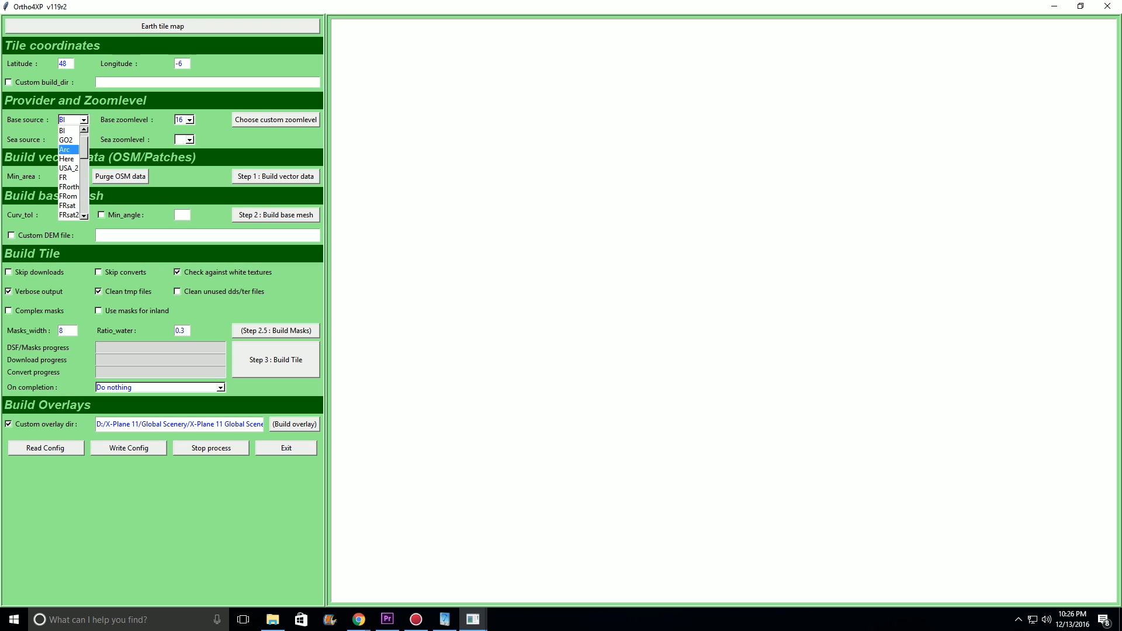
scroll(69, 149, up, 1)
click(68, 141)
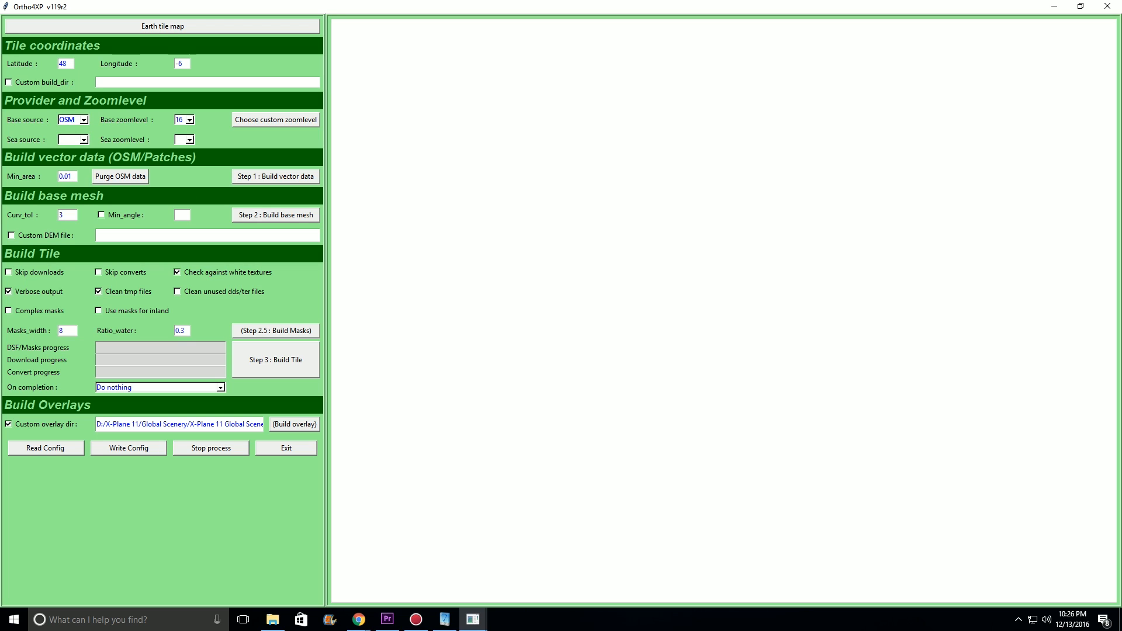
- Set the base zoom level to 17
click(190, 119)
click(185, 177)
click(190, 120)
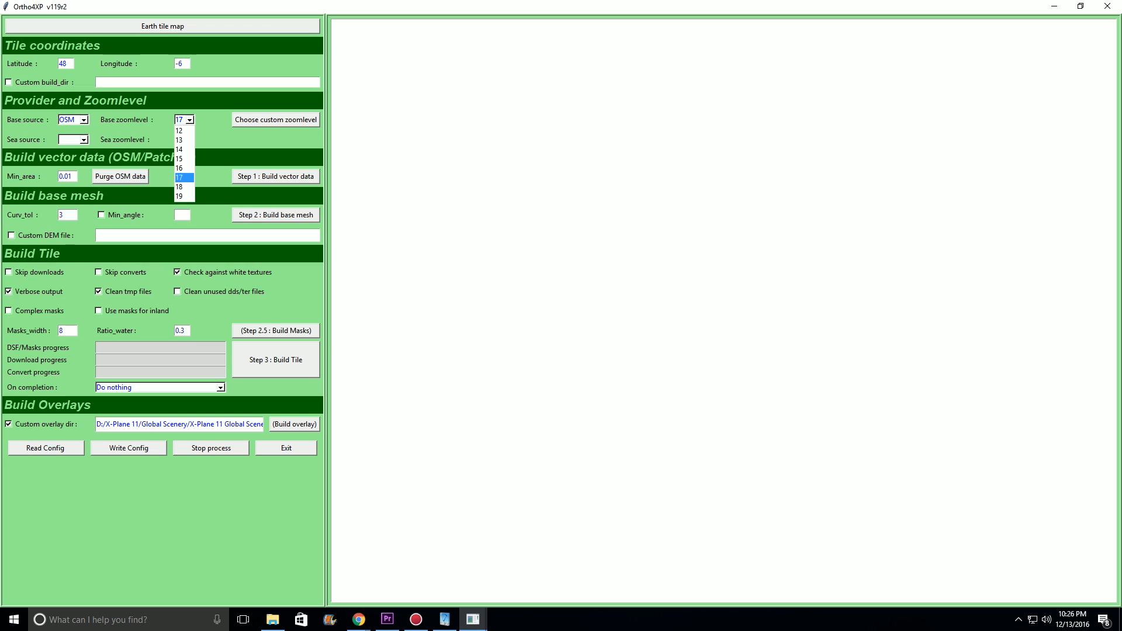
click(184, 177)
click(190, 120)
click(184, 188)
click(190, 120)
click(185, 178)
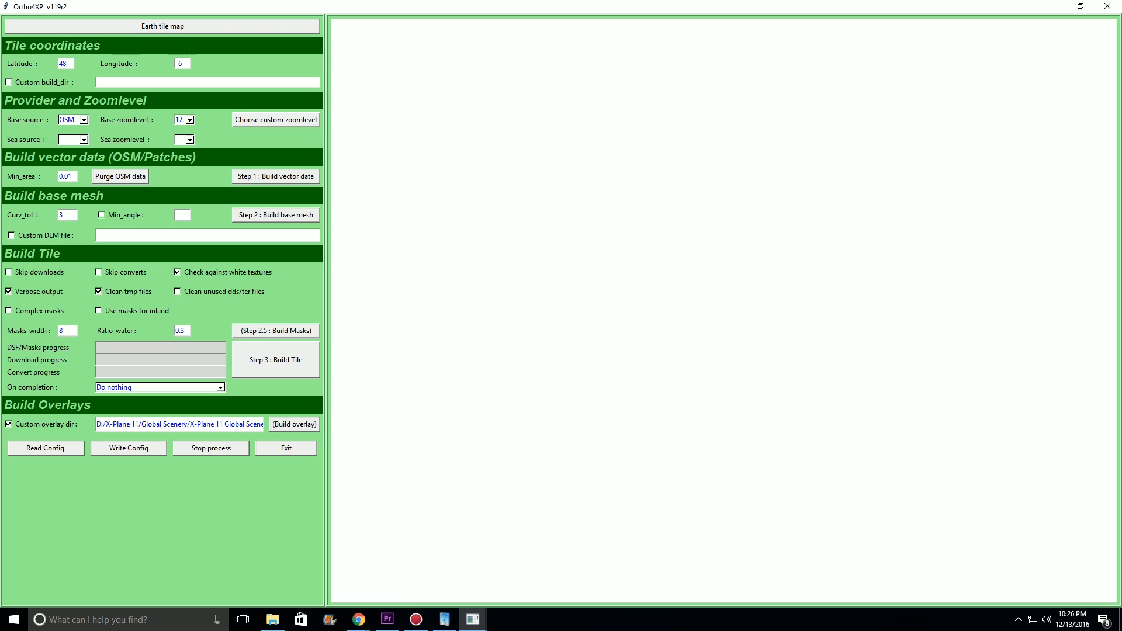
- Open the custom zoom level preview and outline a trial ZL18 zone along the western side of the Bretagne island
click(275, 119)
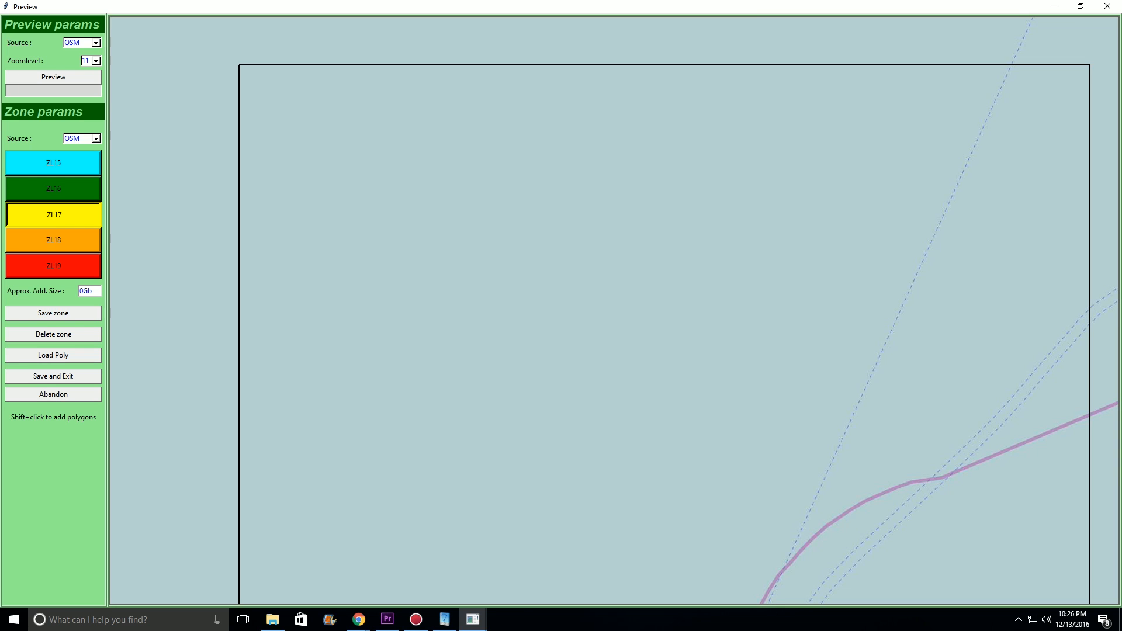
drag(613, 497, 576, 118)
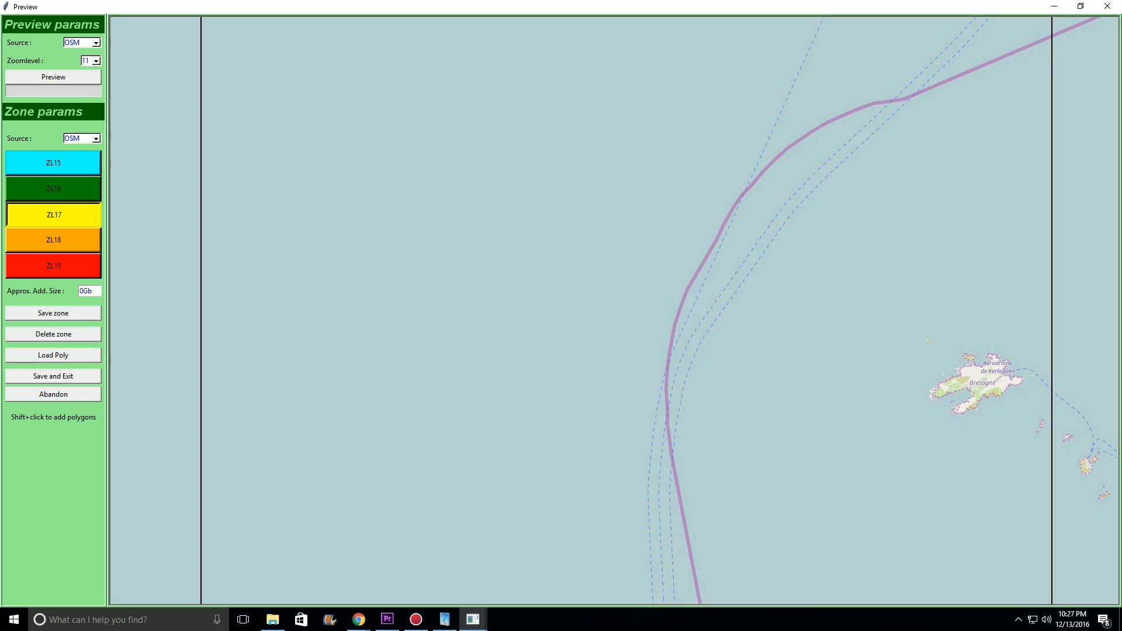
shift+click(906, 423)
shift+click(945, 431)
click(53, 240)
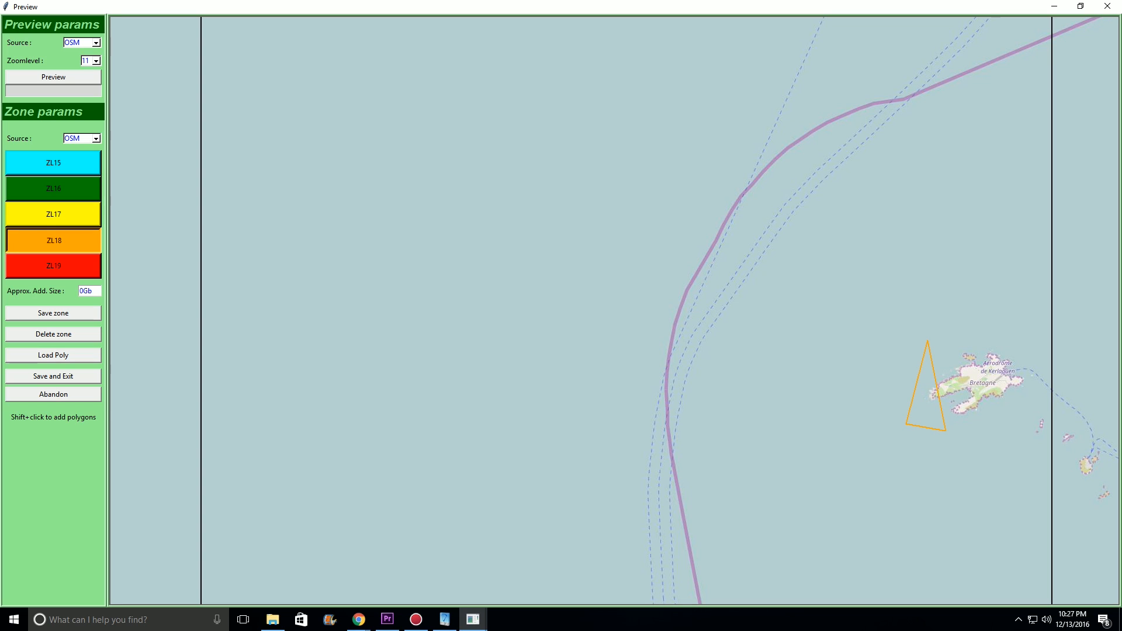
shift+click(936, 343)
shift+click(981, 335)
shift+click(964, 353)
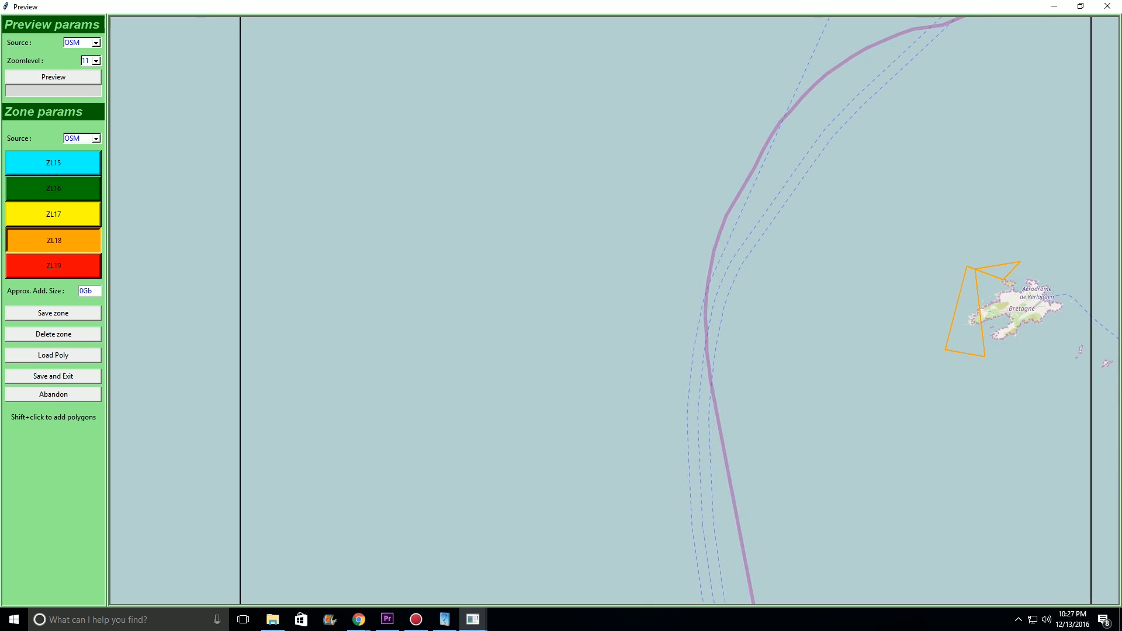
shift+click(1002, 327)
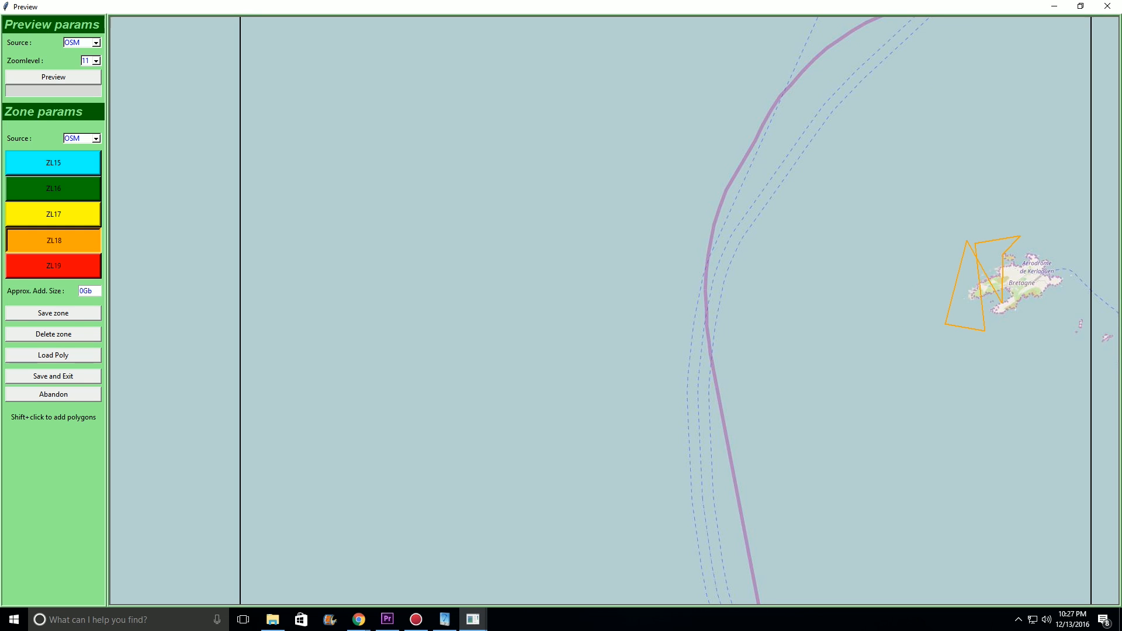
drag(1002, 303, 963, 325)
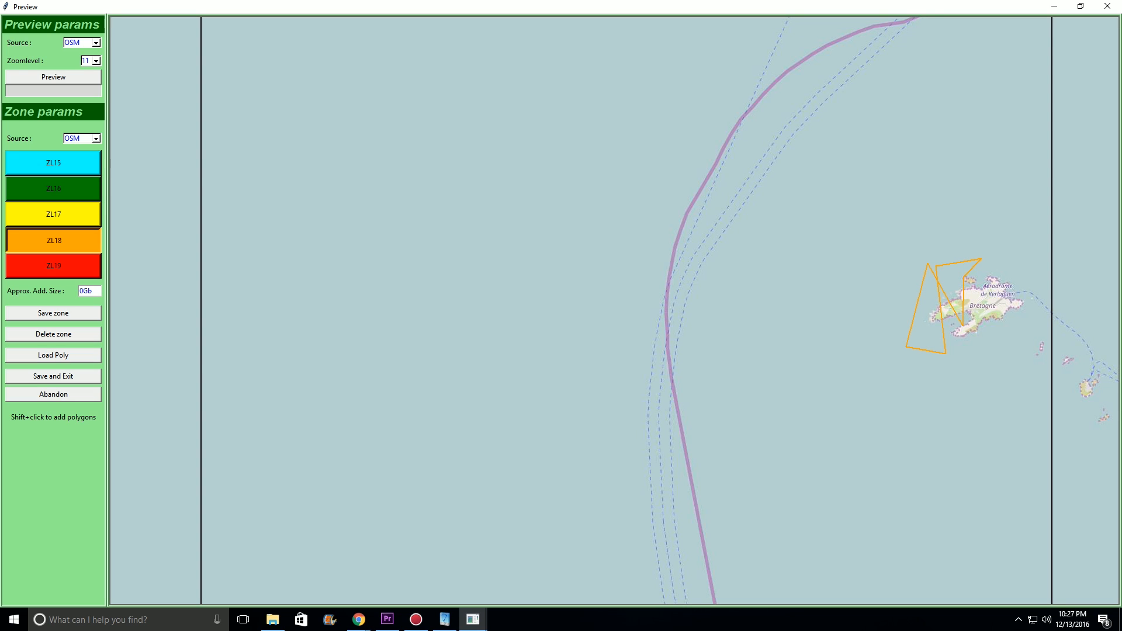
- Switch the trial zone to ZL17, extend its outline over the island, and abandon the custom zone
click(54, 214)
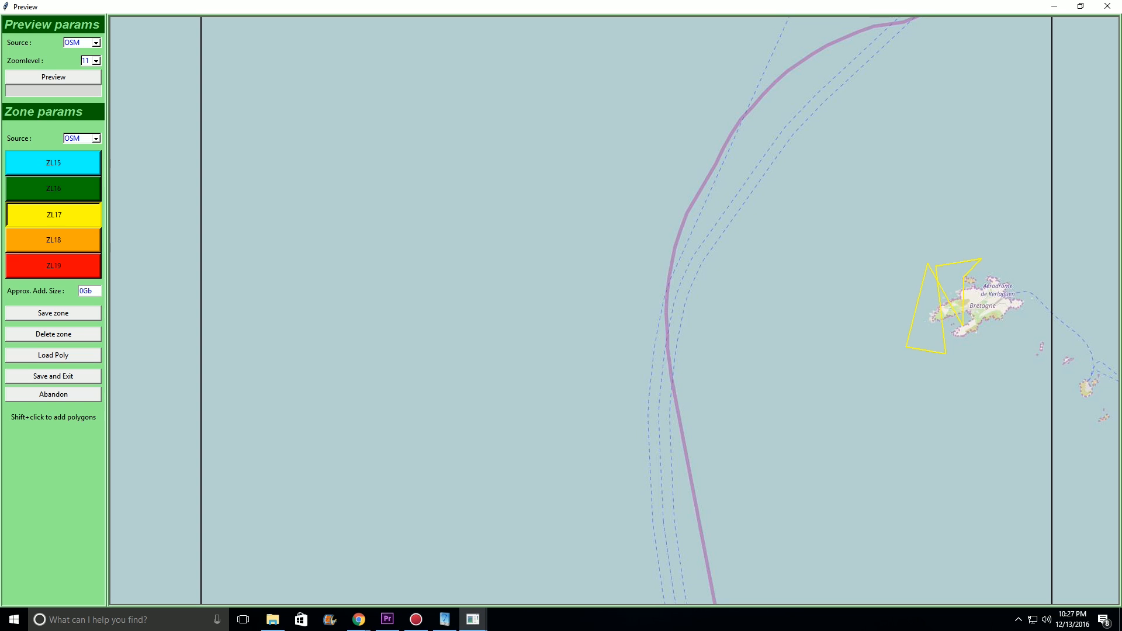
shift+click(943, 303)
shift+click(937, 333)
drag(937, 333, 937, 371)
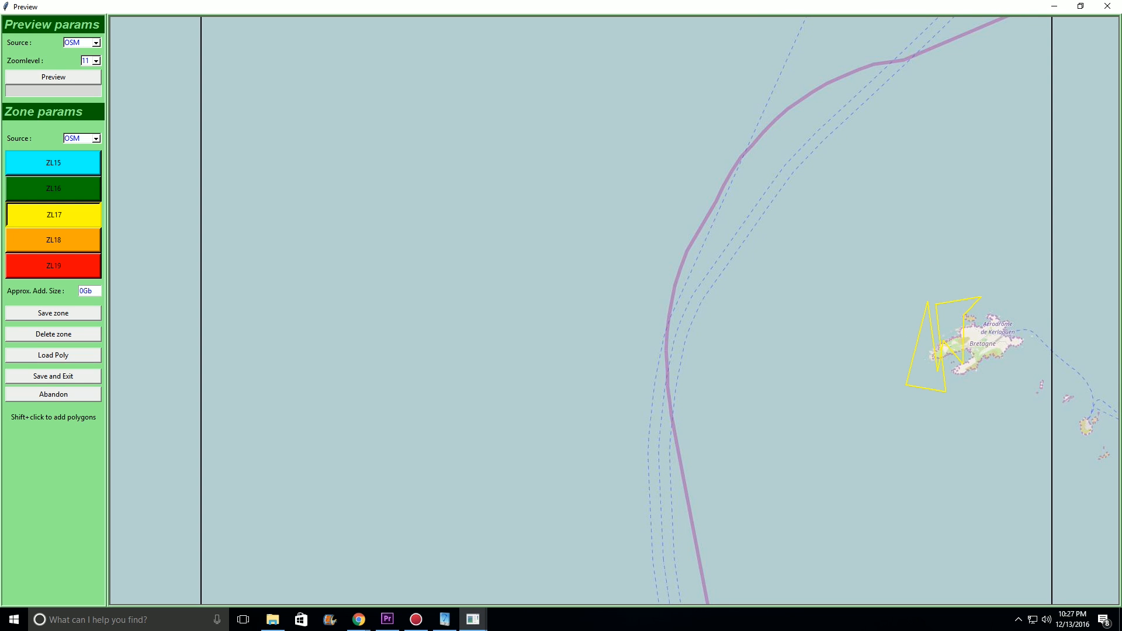
click(53, 395)
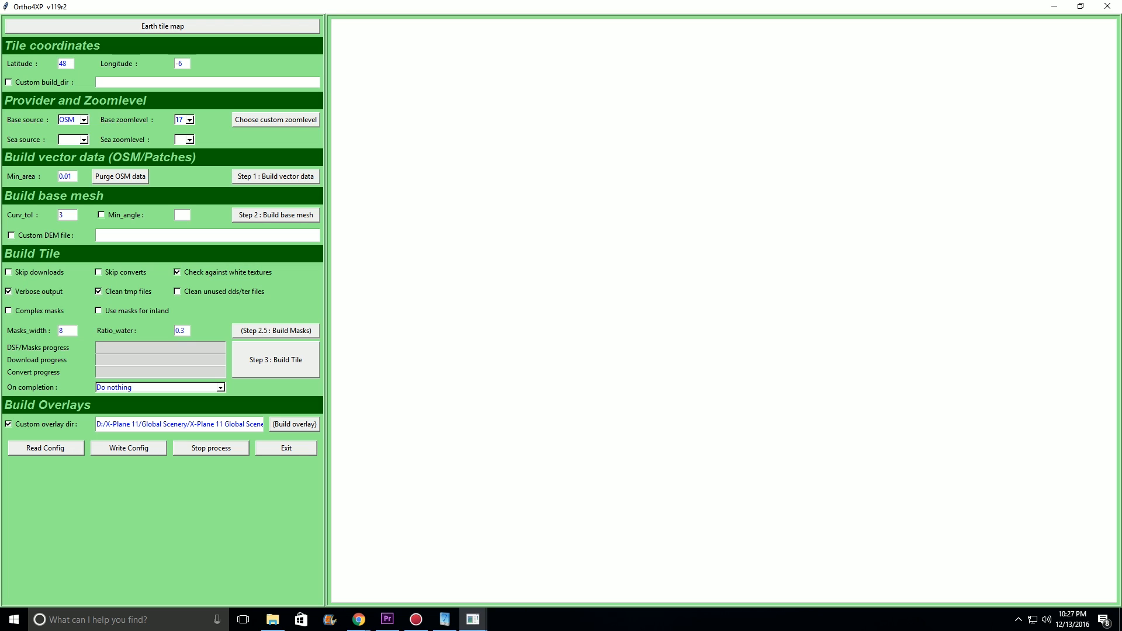
- Review the available actions for when the tile build completes
key(Down)
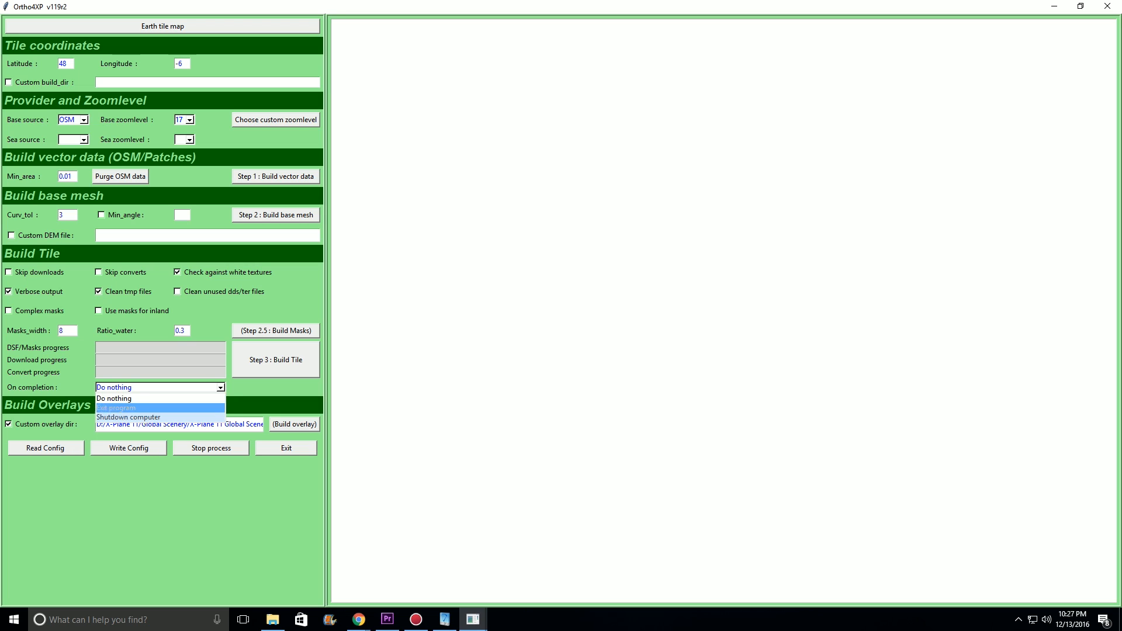
key(Up)
key(Up)
key(Down)
key(Down)
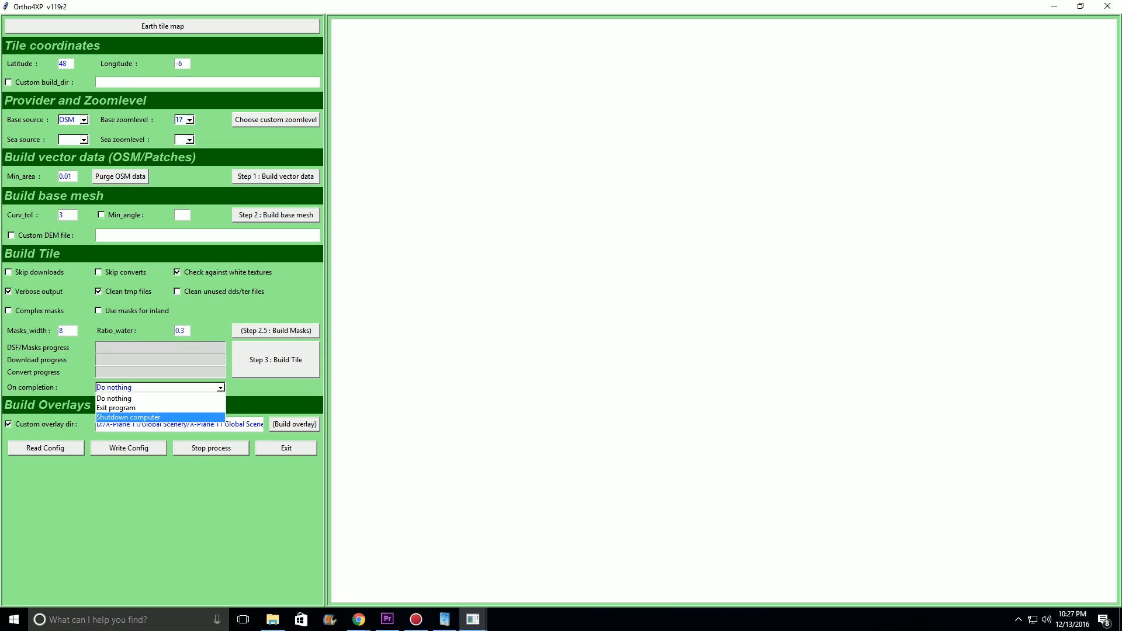
key(Up)
key(Escape)
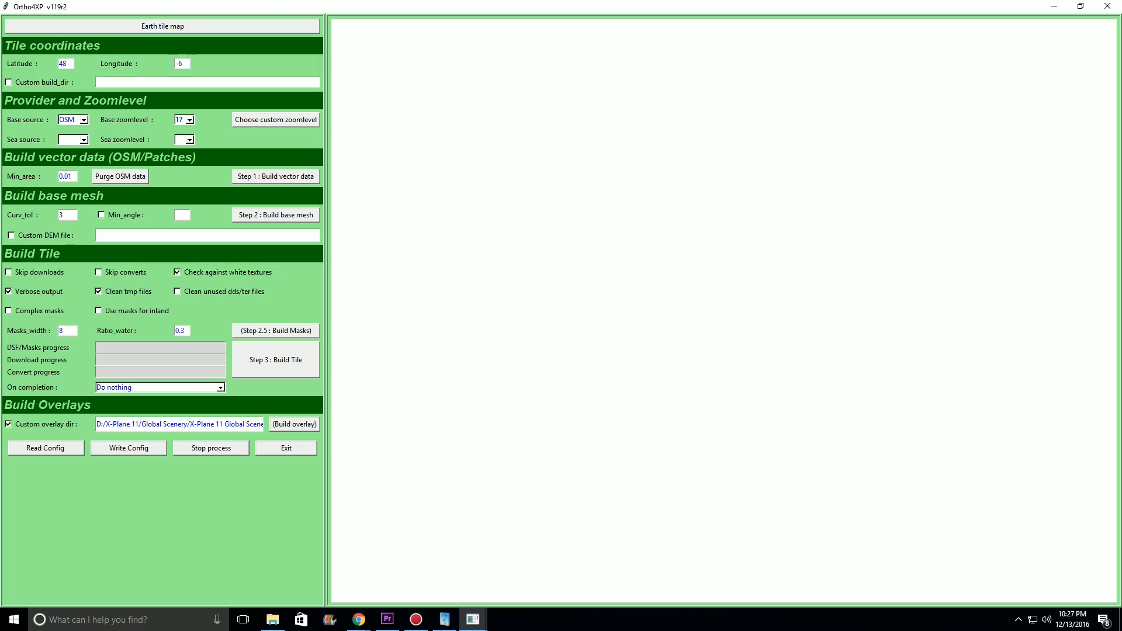
- Open the Earth tile map and bring the Atlantic coast of Portugal and Morocco into view
click(163, 26)
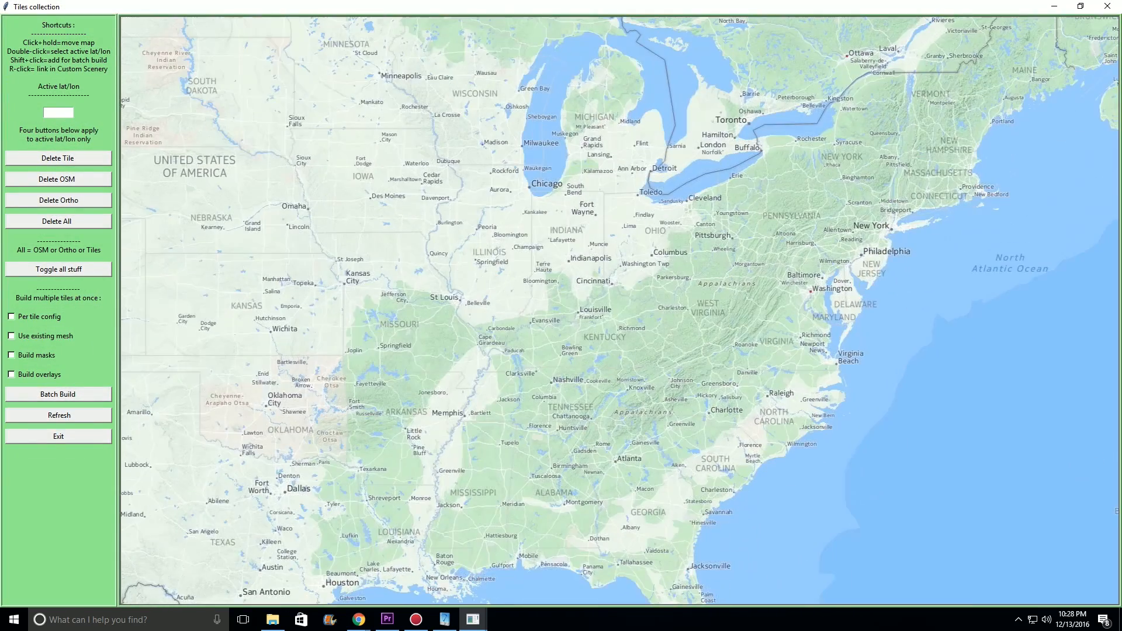
drag(526, 304, 918, 386)
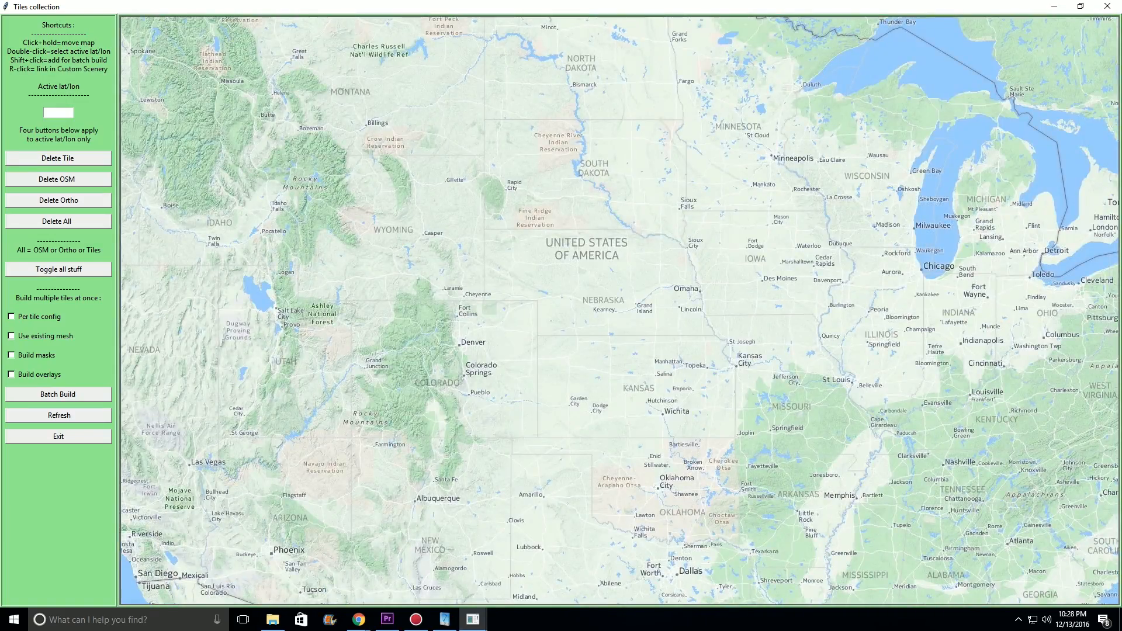
drag(818, 321, 427, 321)
drag(818, 322, 465, 330)
drag(876, 315, 360, 325)
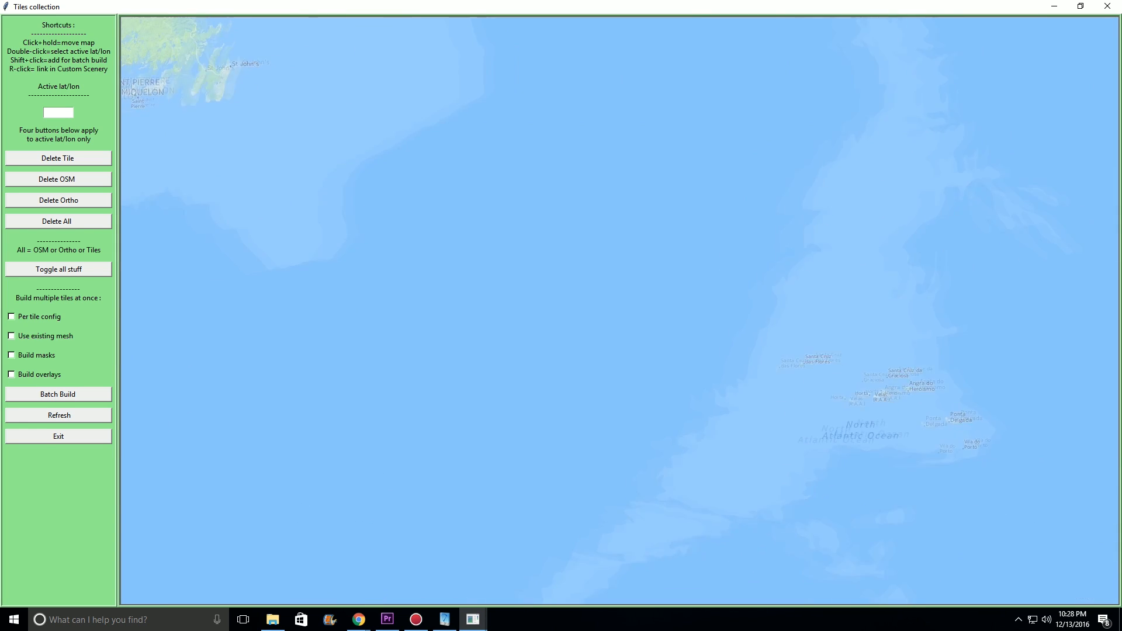
drag(818, 321, 472, 337)
drag(585, 467, 691, 66)
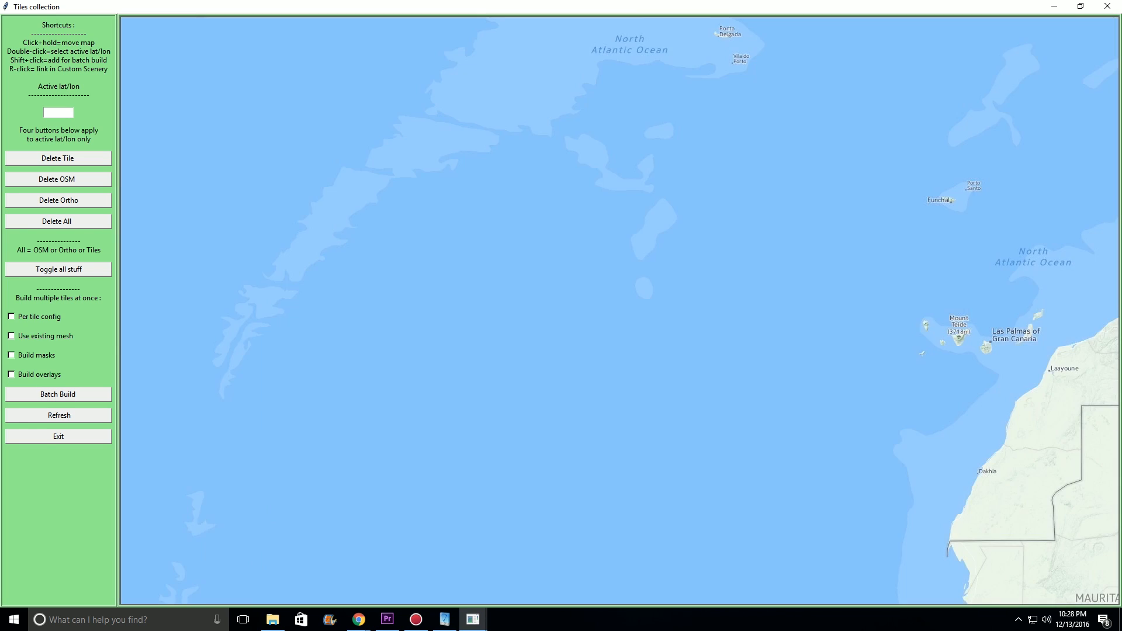
drag(818, 321, 578, 330)
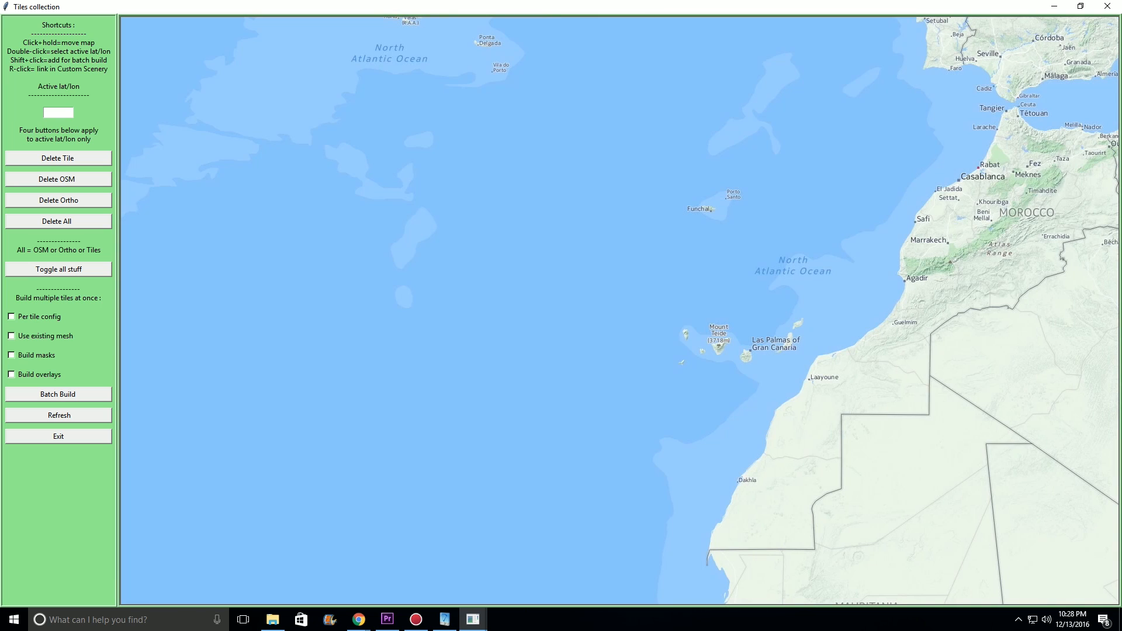
drag(759, 292, 549, 383)
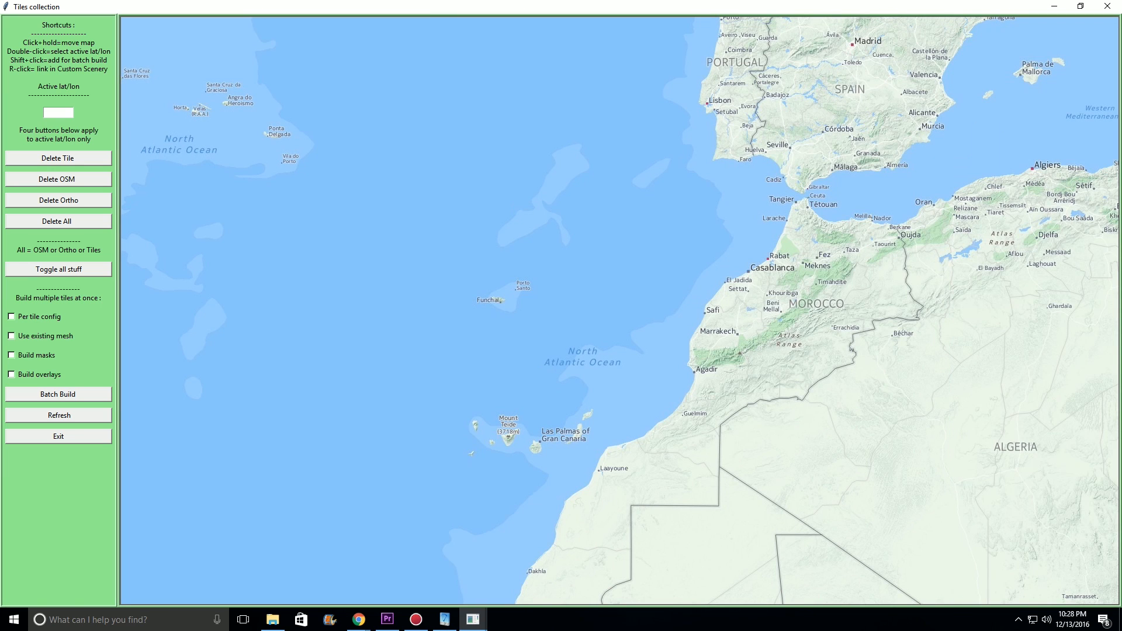
- Try several Atlantic tiles around Funchal as the active tile, and finish with the Lisbon coast tile +38-010 active
double_click(485, 307)
double_click(512, 307)
double_click(485, 307)
double_click(512, 275)
double_click(539, 307)
double_click(458, 371)
double_click(457, 279)
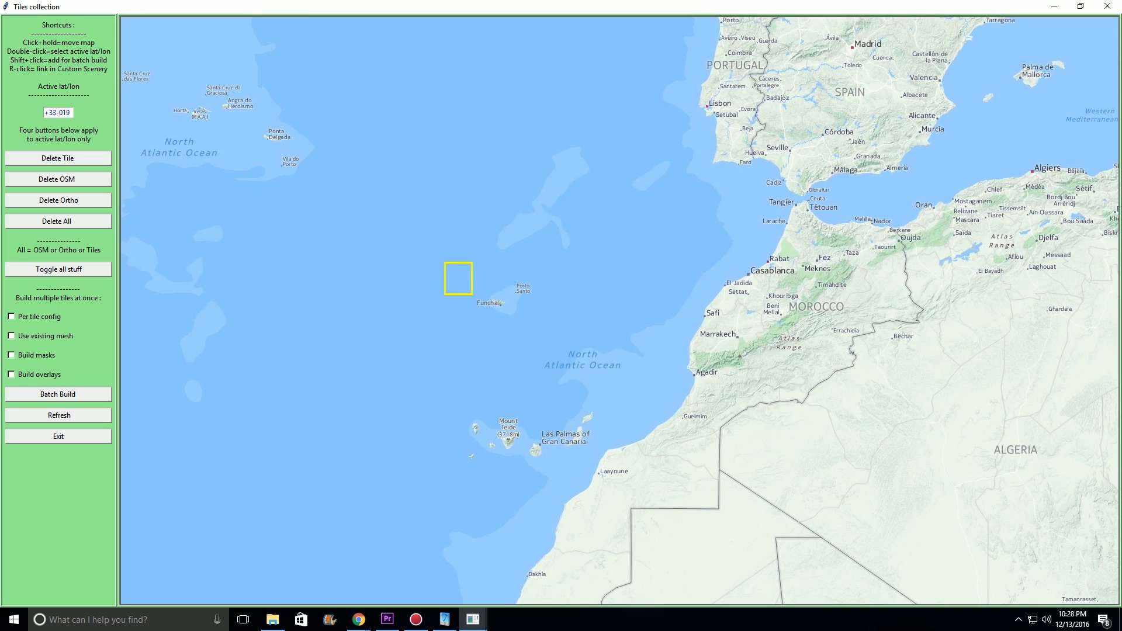
double_click(617, 279)
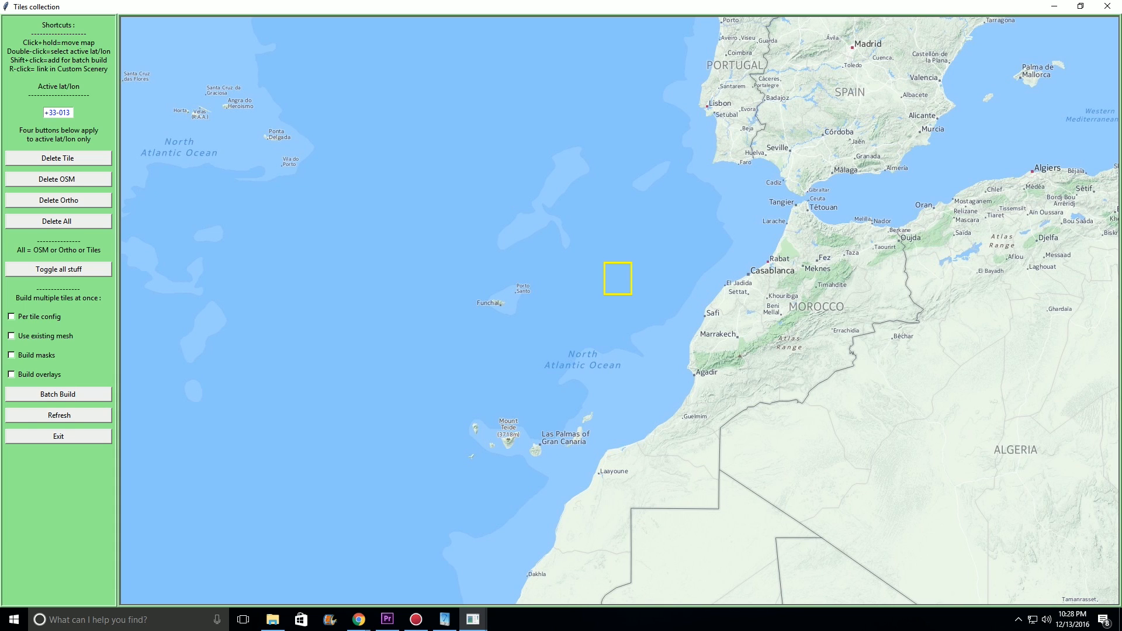
double_click(698, 115)
- Mark a two-column block of tiles for batch building, from the Santarem area through Lisbon to the sea south of Faro
drag(698, 116, 552, 368)
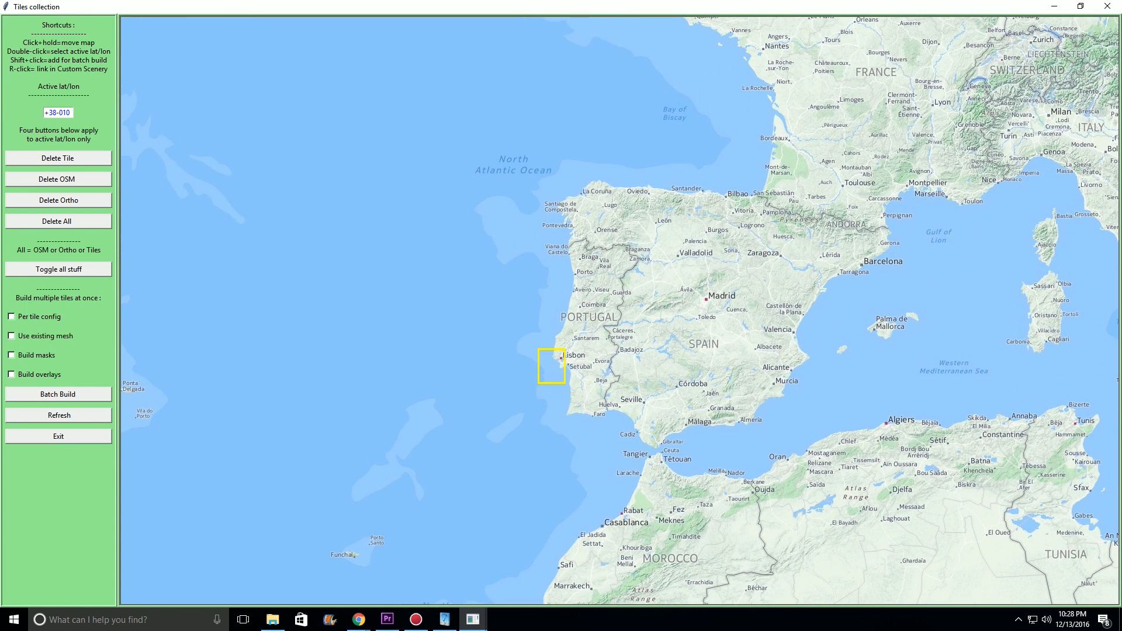
shift+click(552, 332)
shift+click(579, 331)
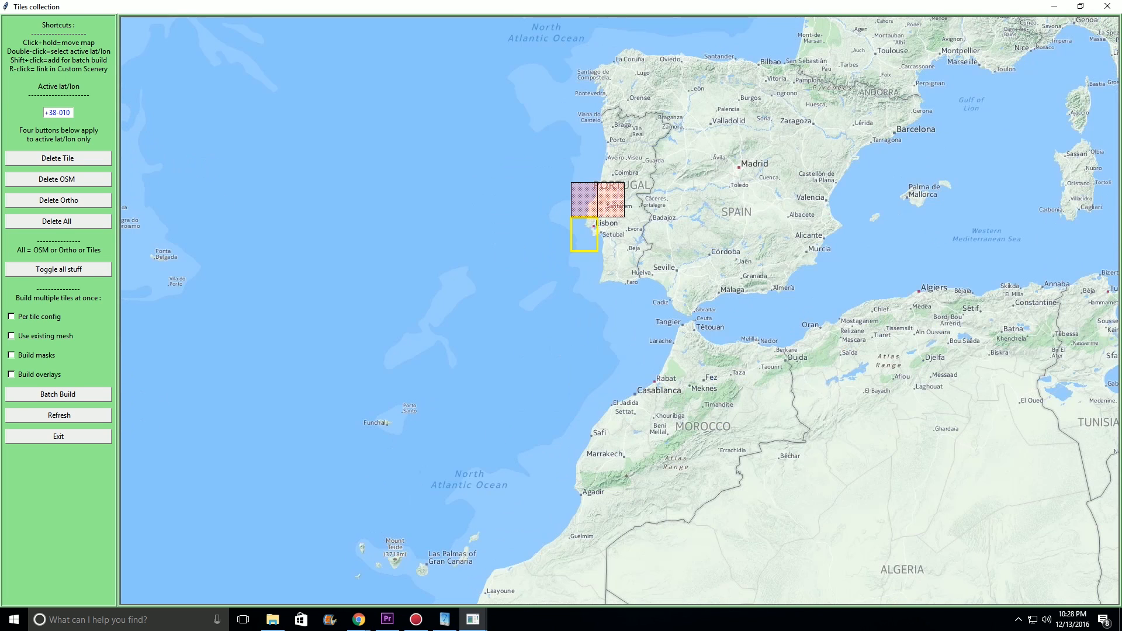
shift+click(610, 235)
shift+click(584, 235)
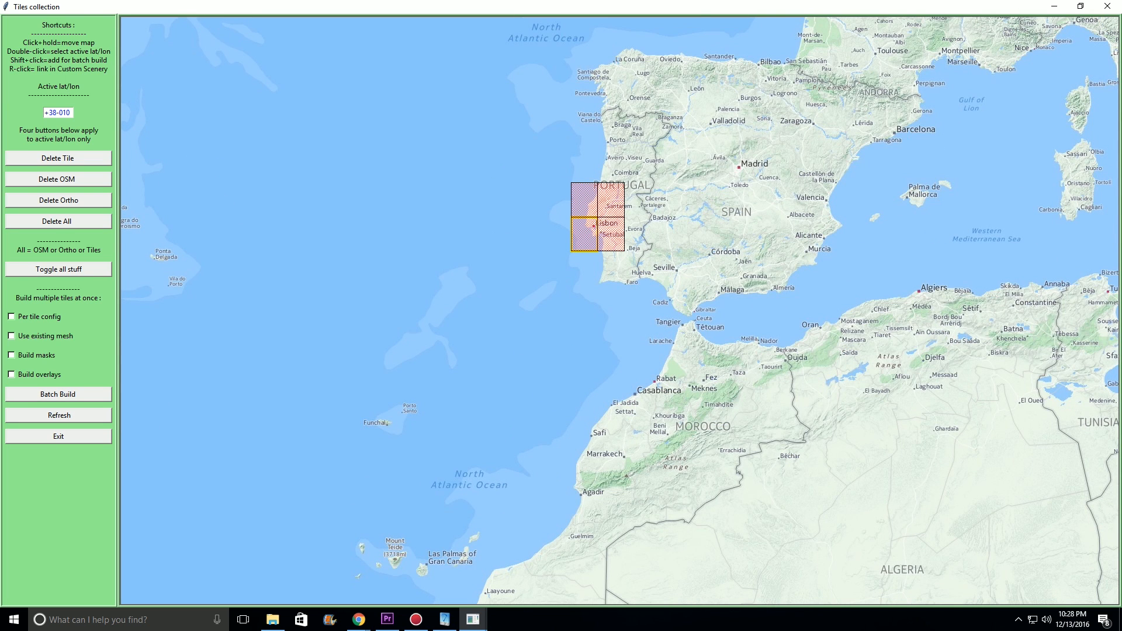
shift+click(587, 263)
shift+click(621, 198)
shift+click(639, 163)
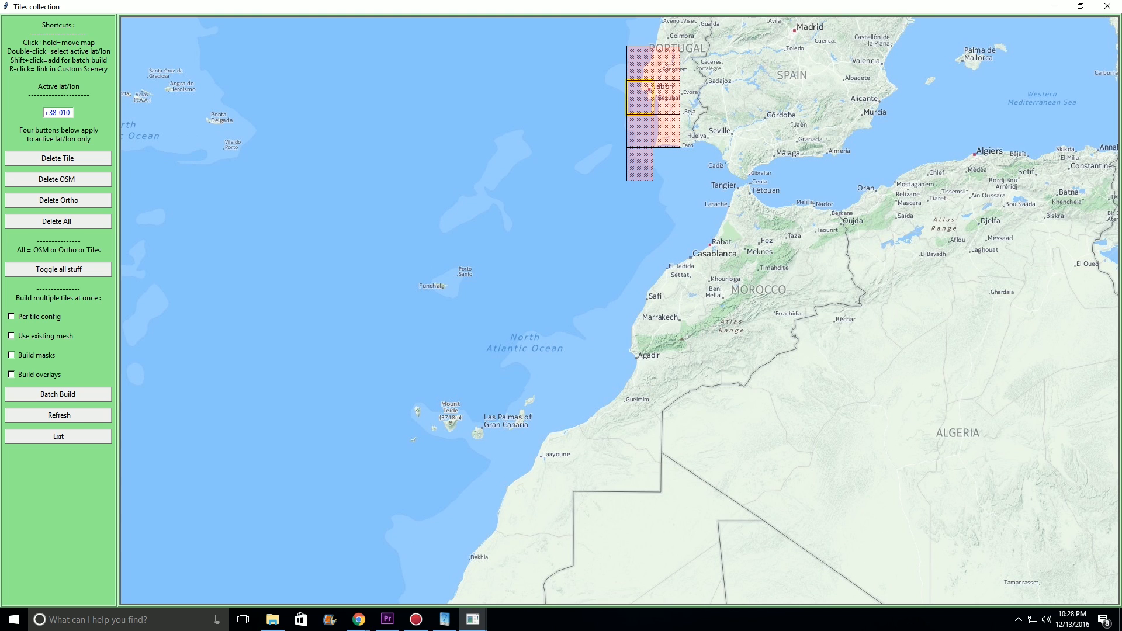
shift+click(666, 163)
drag(666, 163, 553, 392)
- Clear the batch-build marks from the tiles around Lisbon and the sea south of Faro
shift+click(596, 258)
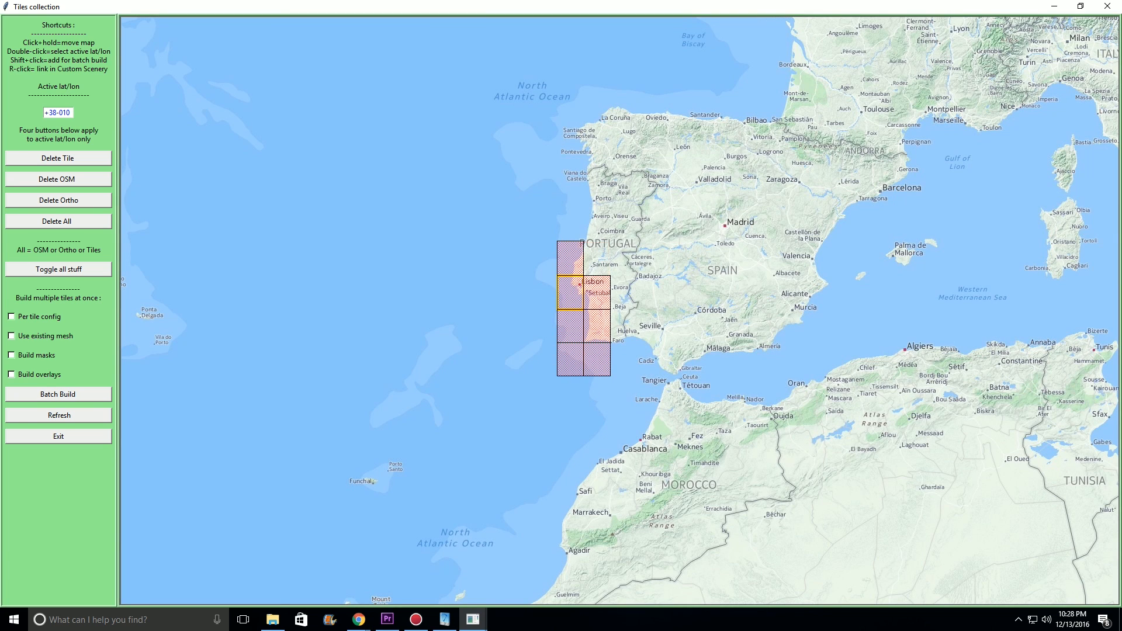
shift+click(570, 258)
shift+click(571, 292)
shift+click(596, 293)
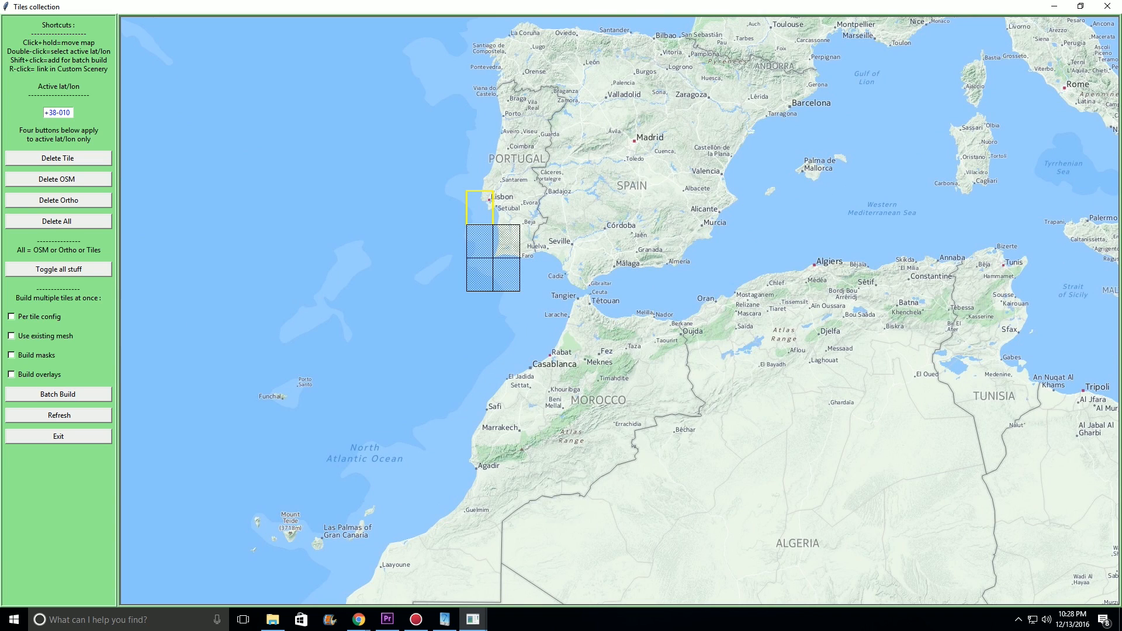
shift+click(506, 240)
shift+click(479, 241)
shift+click(480, 275)
shift+click(532, 274)
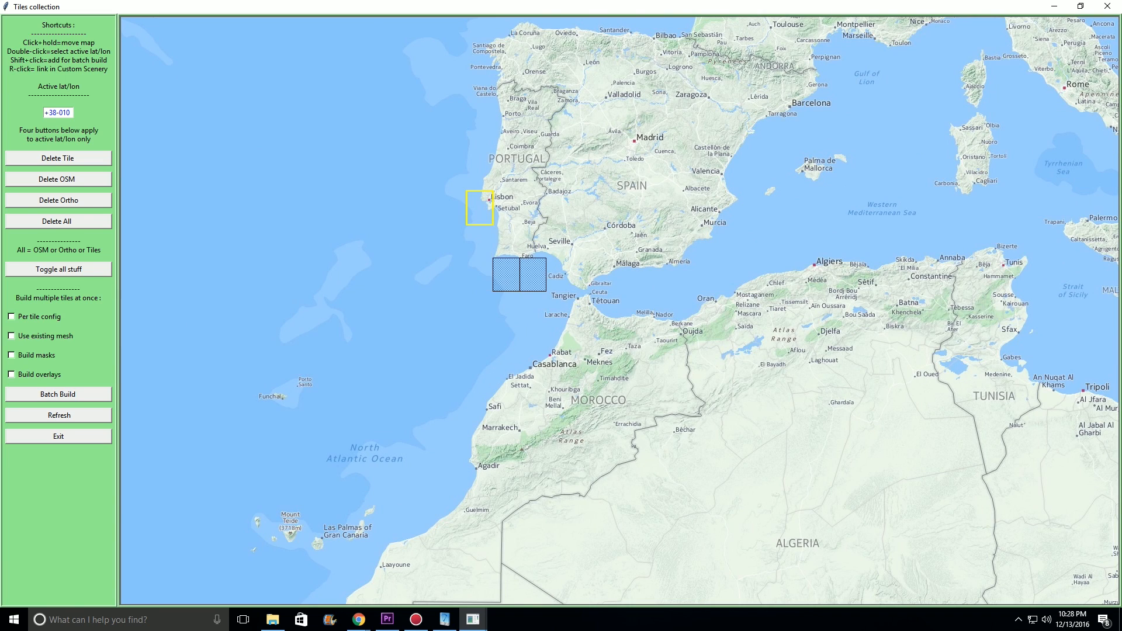
shift+click(506, 274)
shift+click(440, 254)
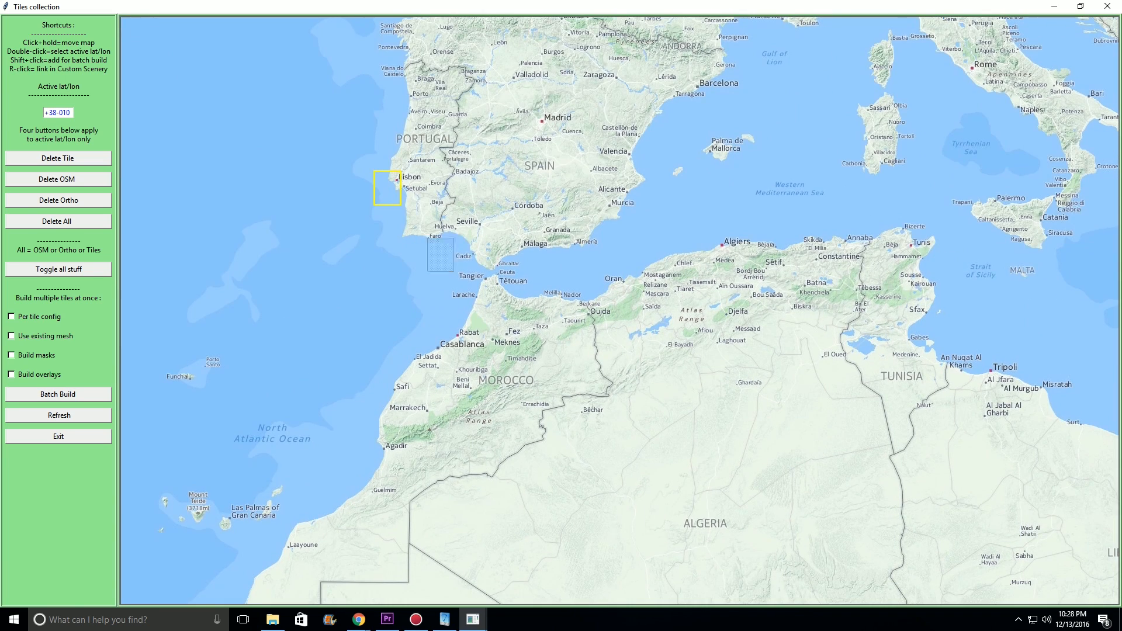
- Browse the tile map across the Atlantic to the marked Puerto Rico tiles and on to Florida and the Gulf coast
drag(441, 254, 608, 267)
drag(304, 327, 1007, 155)
drag(327, 347, 981, 165)
shift+click(440, 326)
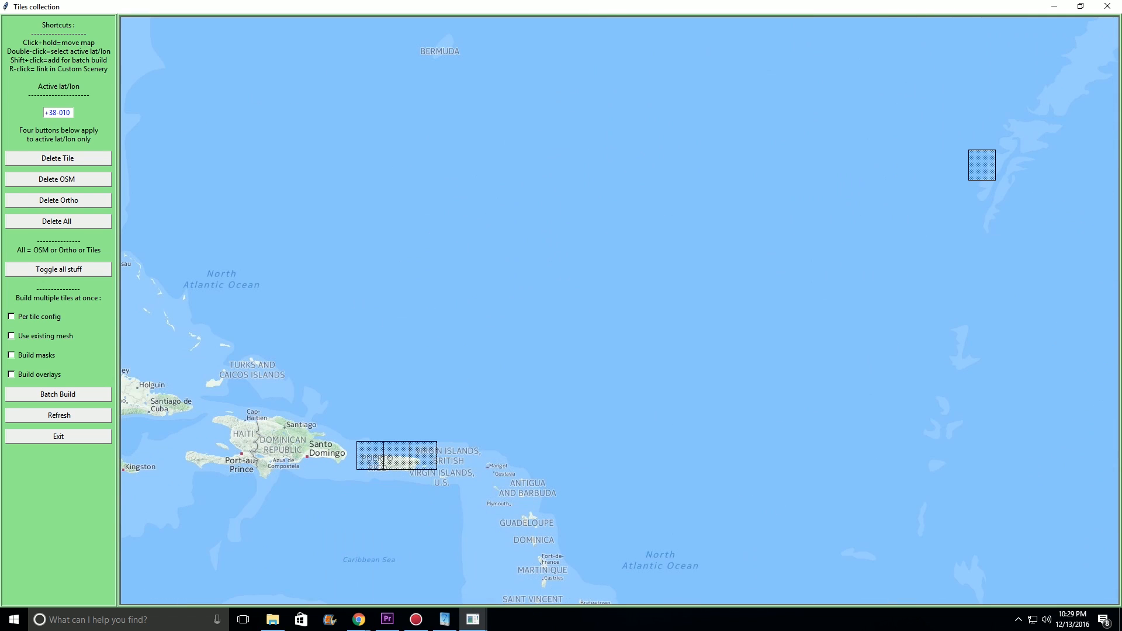
drag(351, 304, 620, 268)
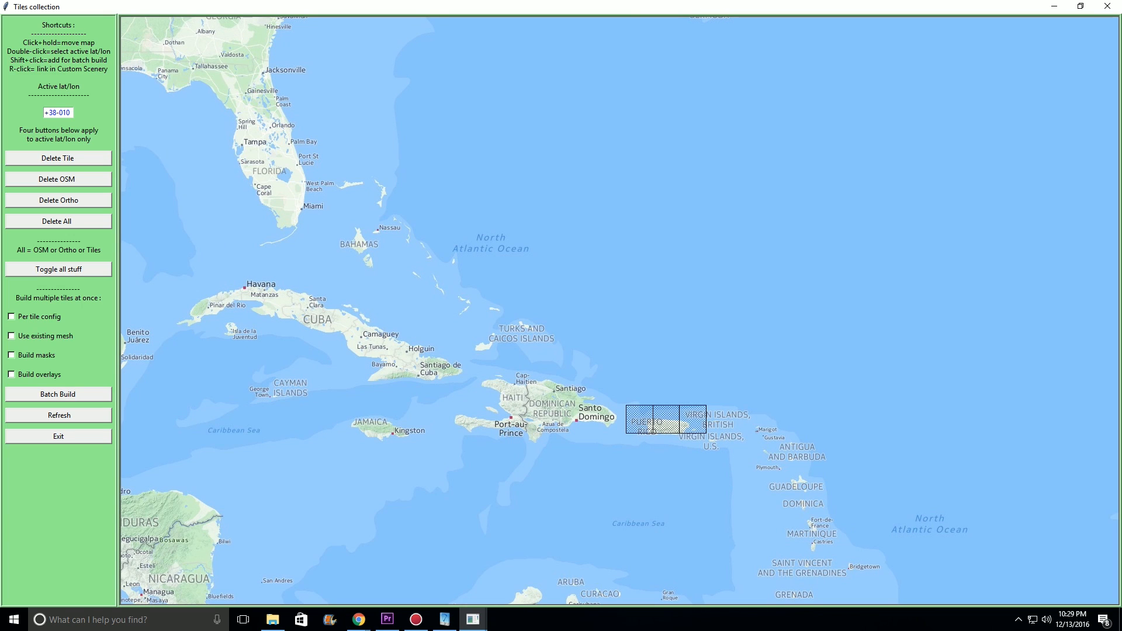
drag(444, 292, 677, 321)
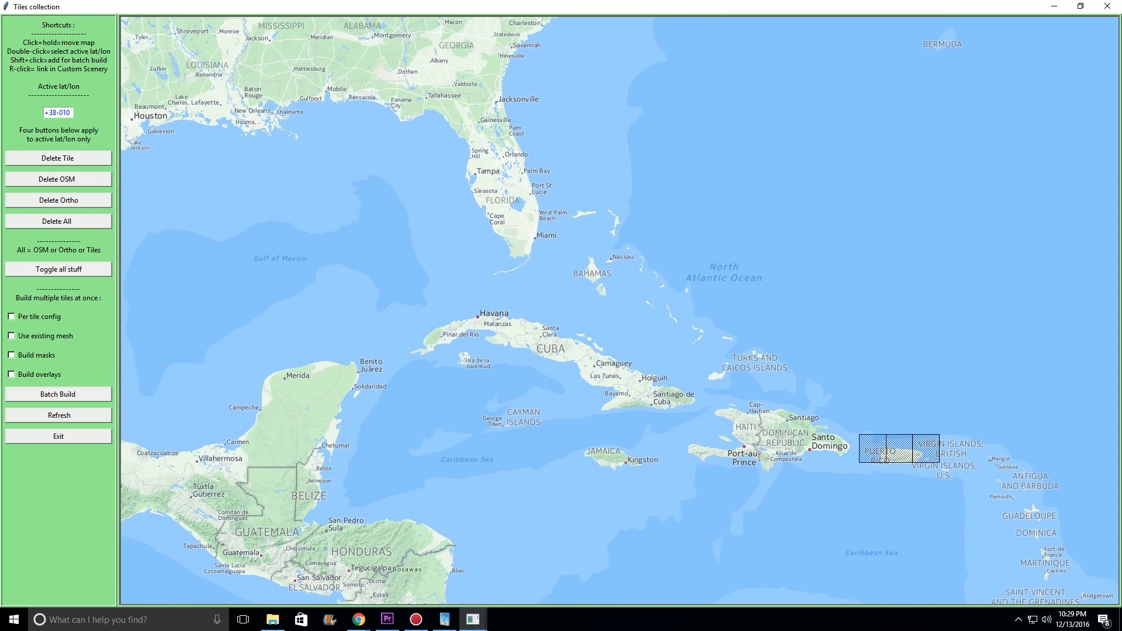
drag(678, 321, 532, 305)
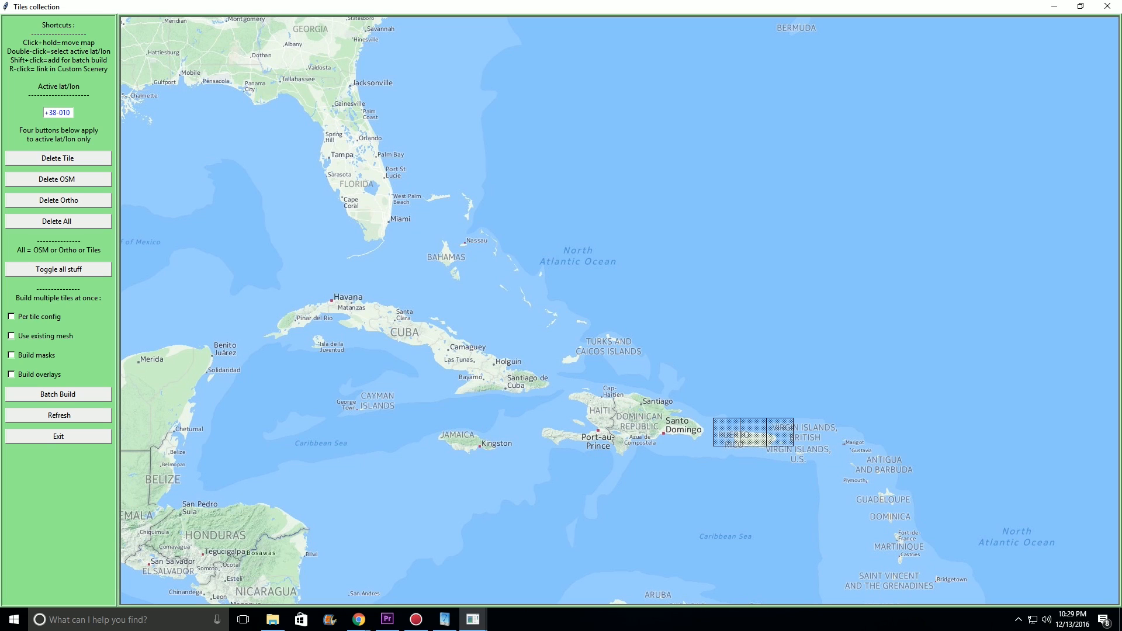
drag(441, 278, 772, 501)
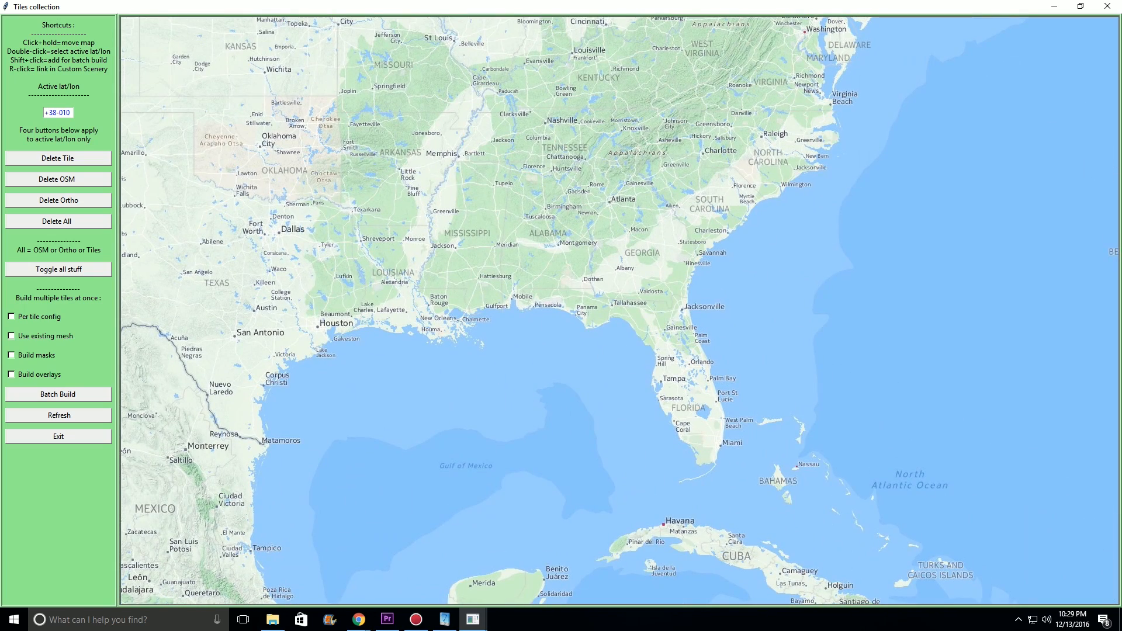
- Turn on Build masks and Build overlays for the batch, and replace the trial marks around Matamoros with the Miami tile
click(11, 355)
drag(561, 234, 624, 233)
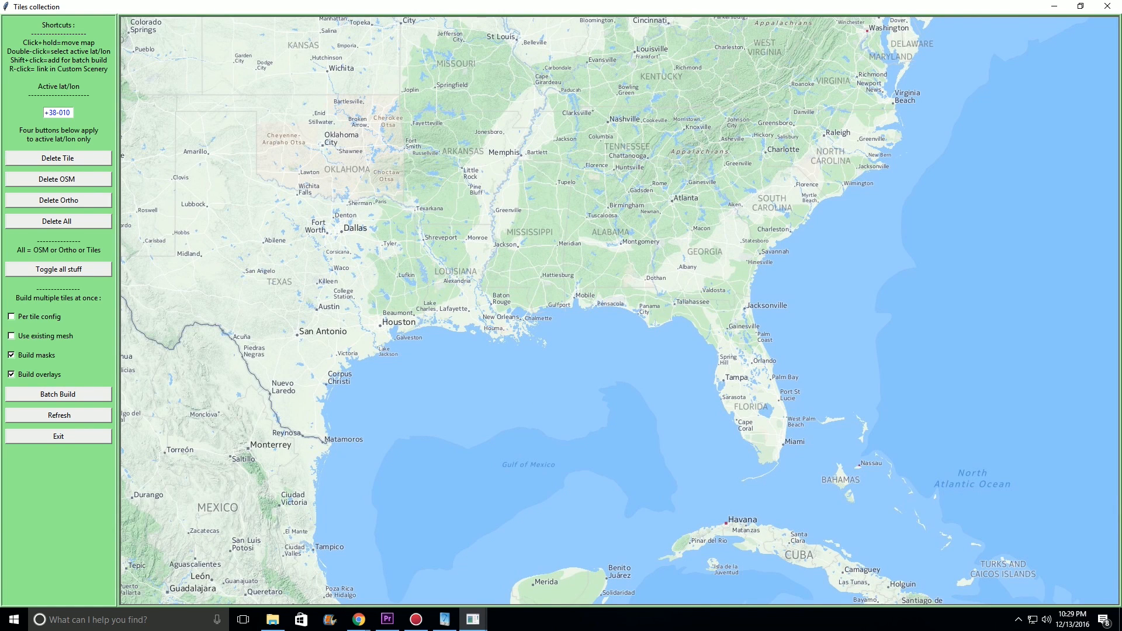
shift+click(324, 424)
shift+click(324, 441)
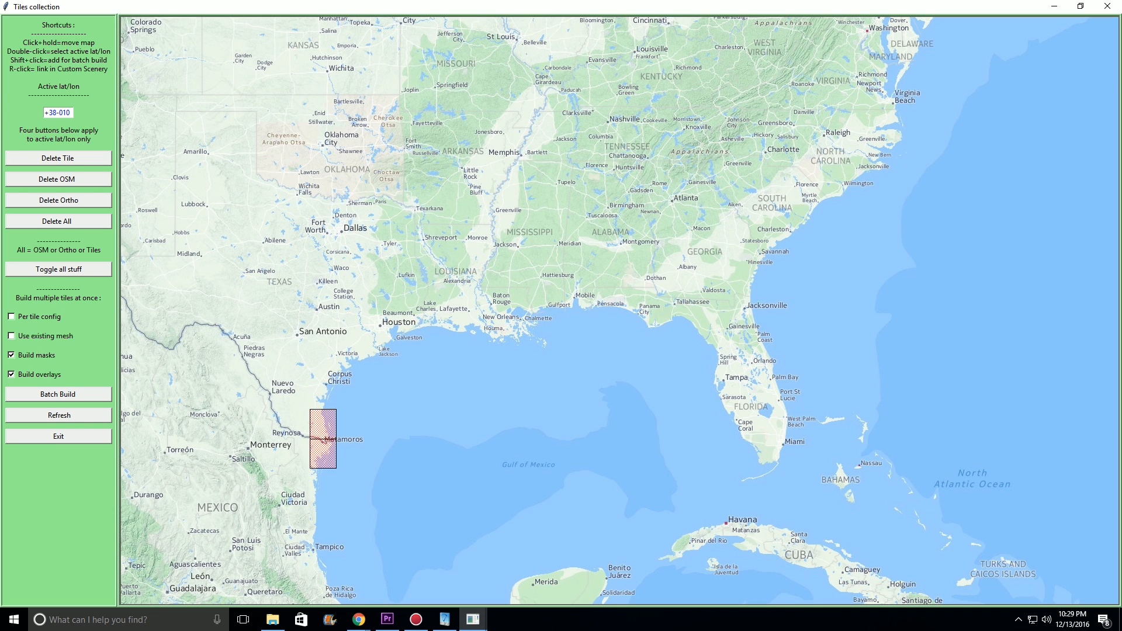
shift+click(323, 438)
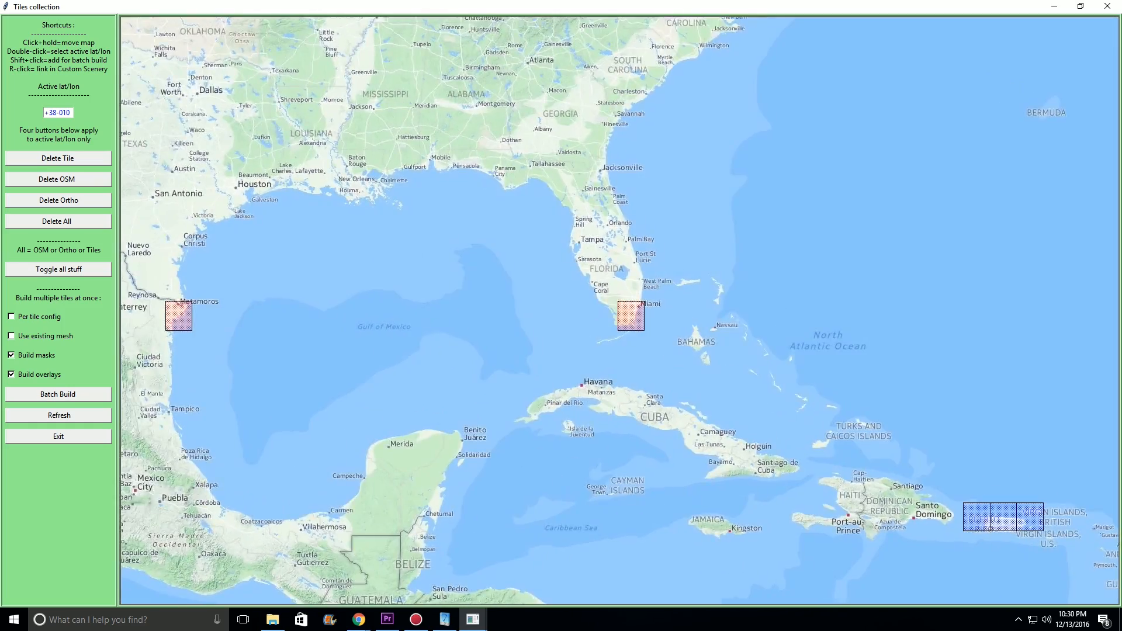
shift+click(179, 316)
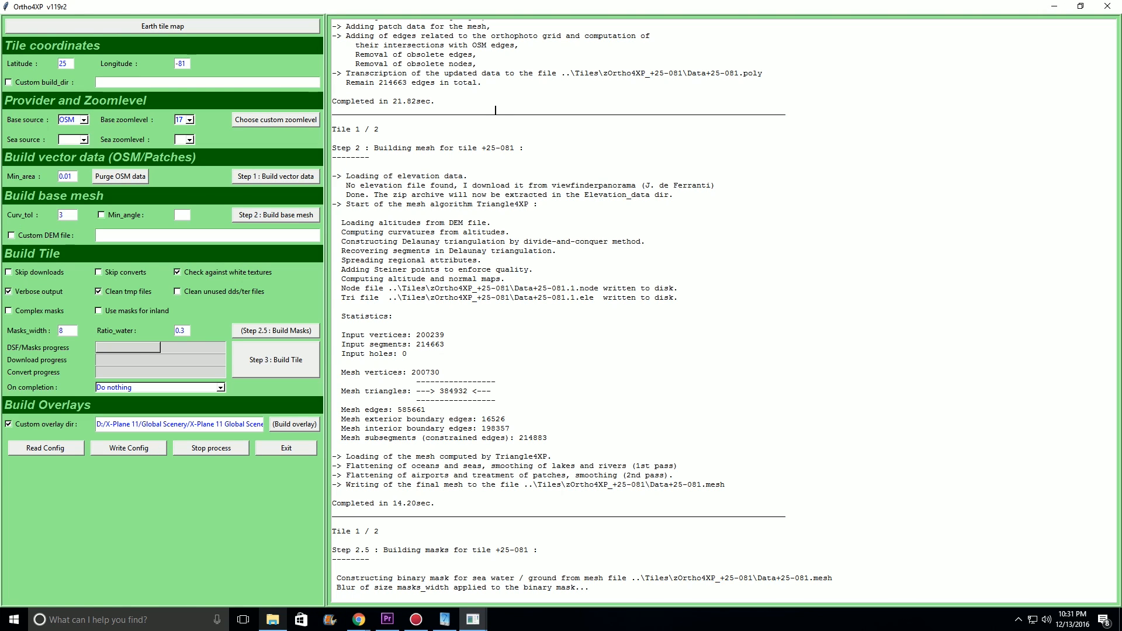
- Switch to File Explorer and open the Earth nav data folder inside Ortho4XP's yOrtho4XP_Overlays folder
mouse_move(273, 620)
mouse_move(273, 572)
click(273, 619)
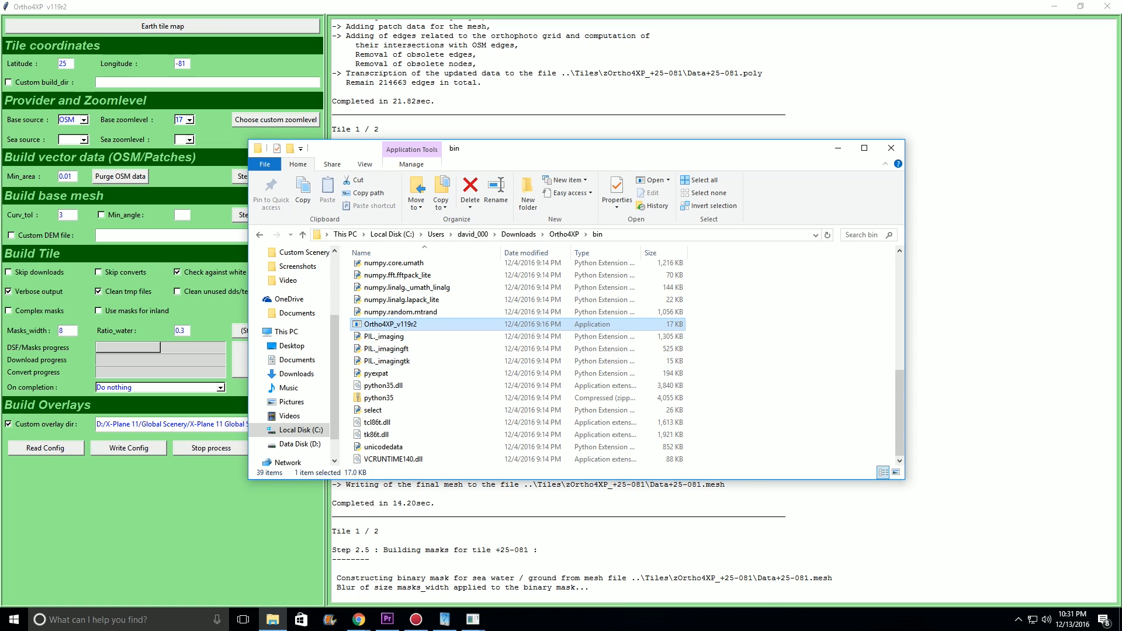
click(564, 235)
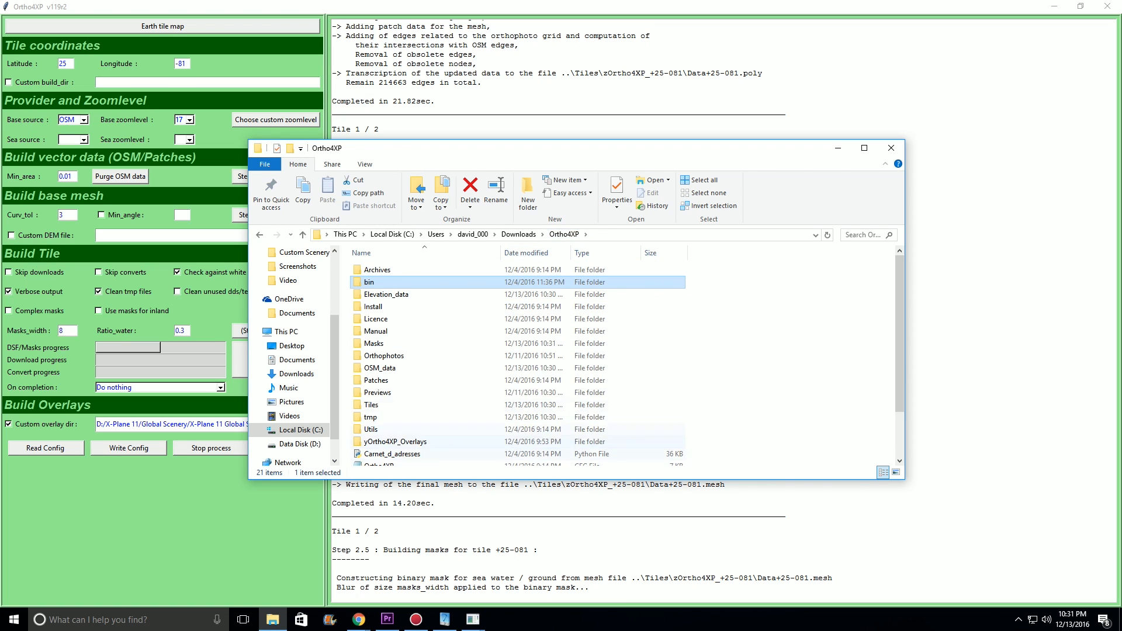
double_click(395, 441)
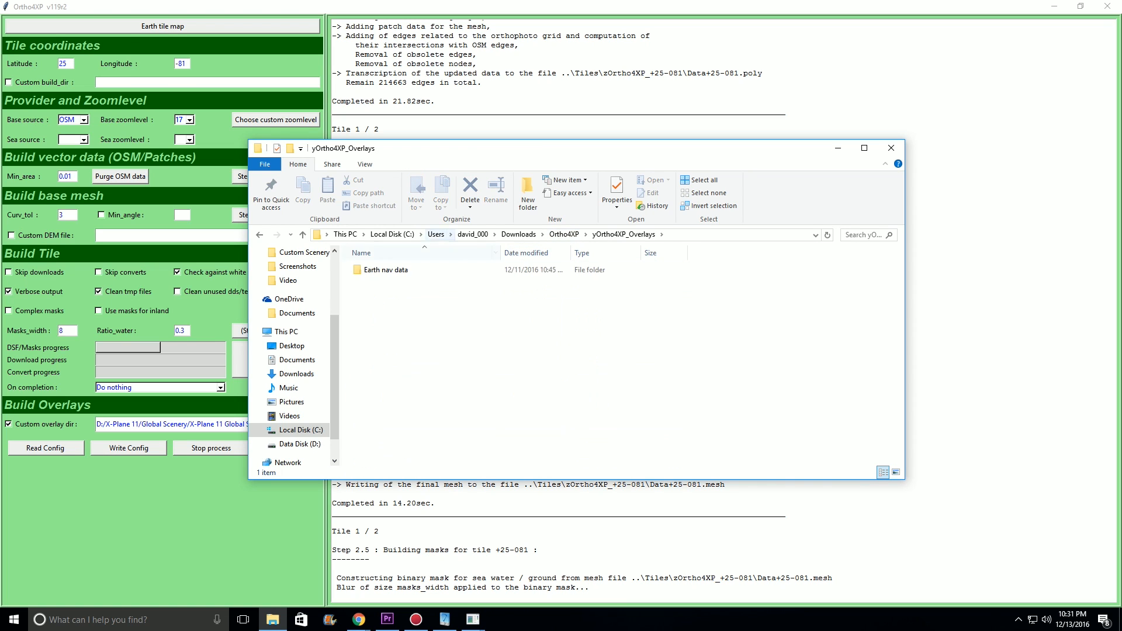
double_click(385, 269)
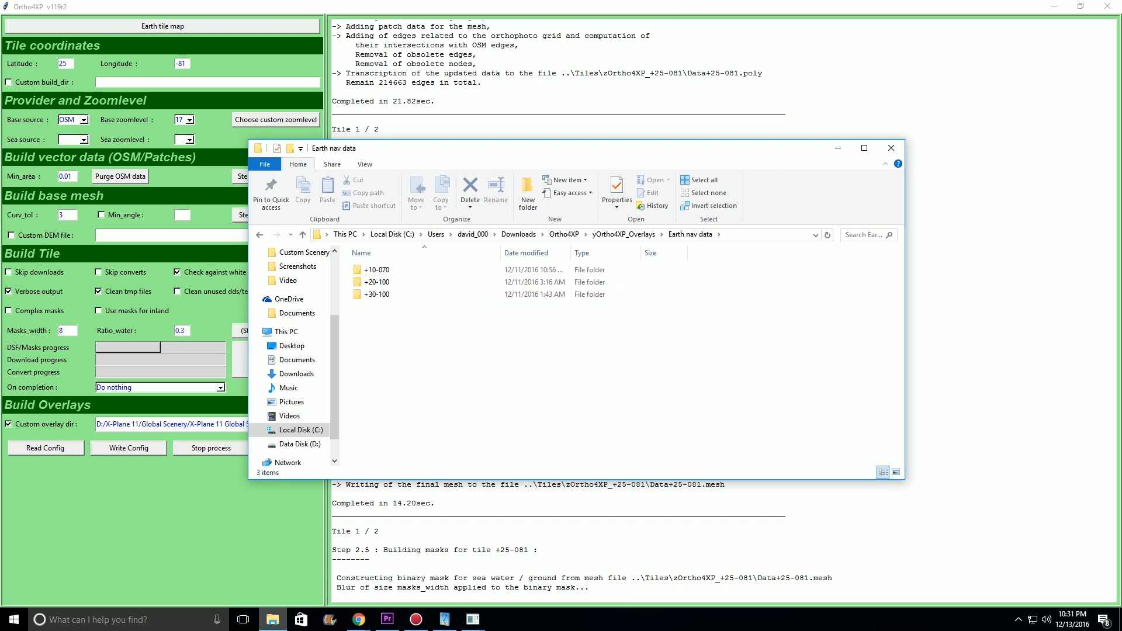
- Open the X-Plane 11 Custom Scenery folder in a second File Explorer window and show its Ortho4XP folders
right_click(272, 620)
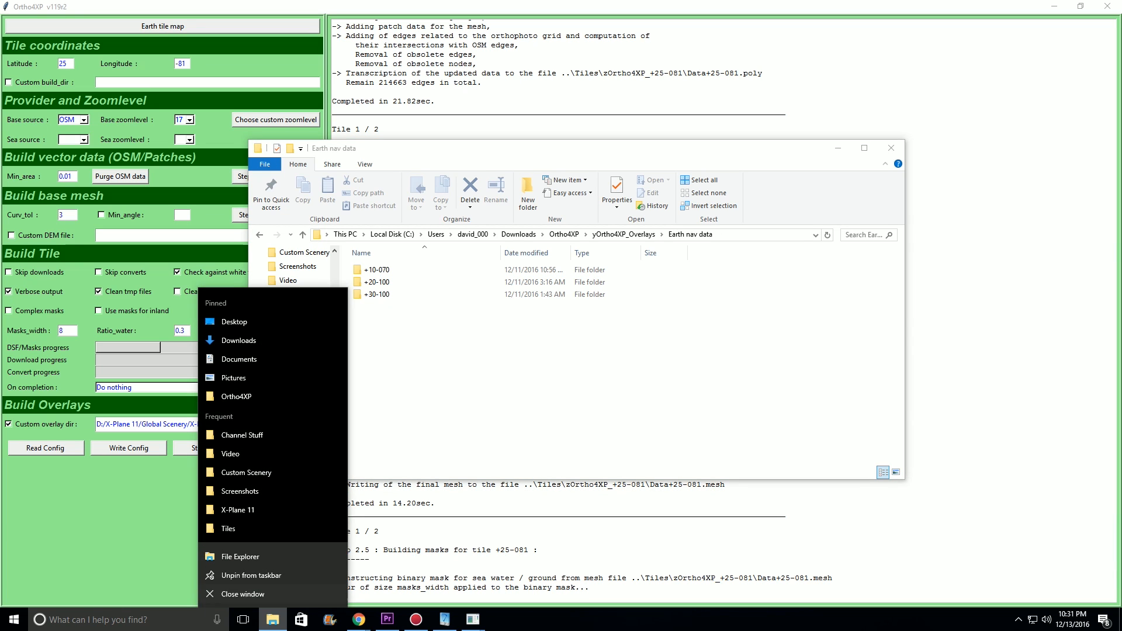
click(240, 510)
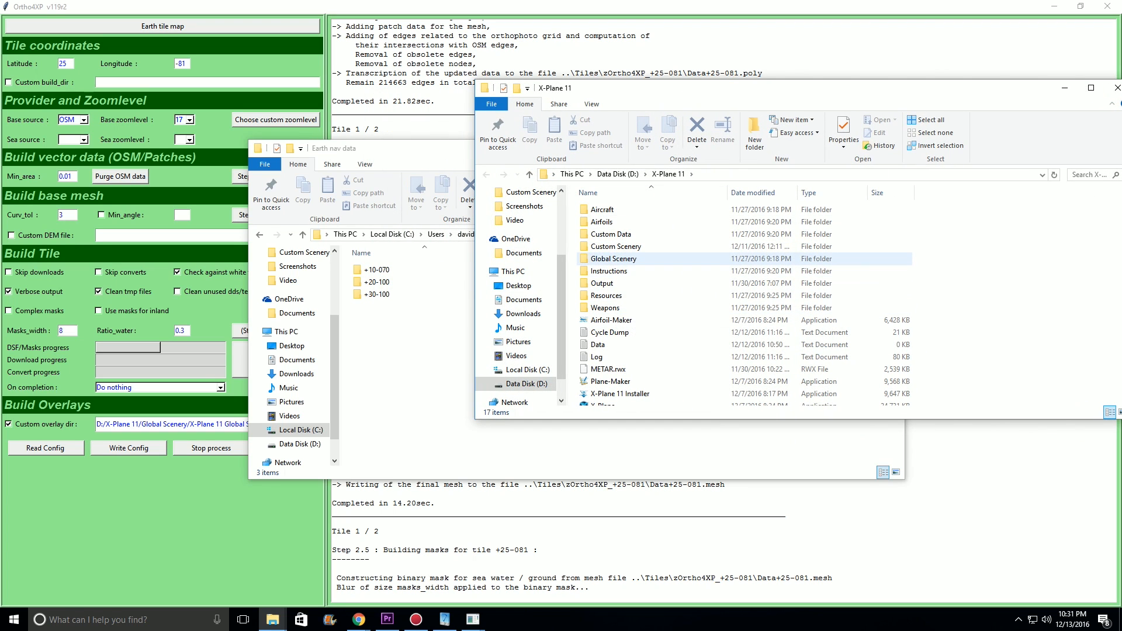
double_click(614, 258)
click(668, 174)
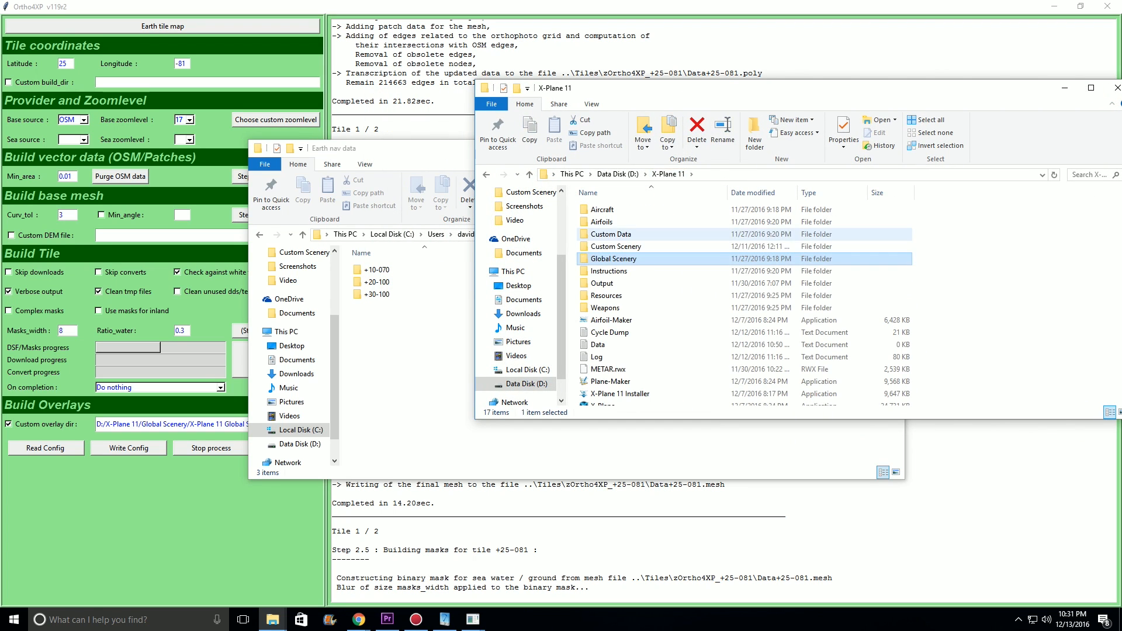
double_click(613, 246)
scroll(701, 351, down, 5)
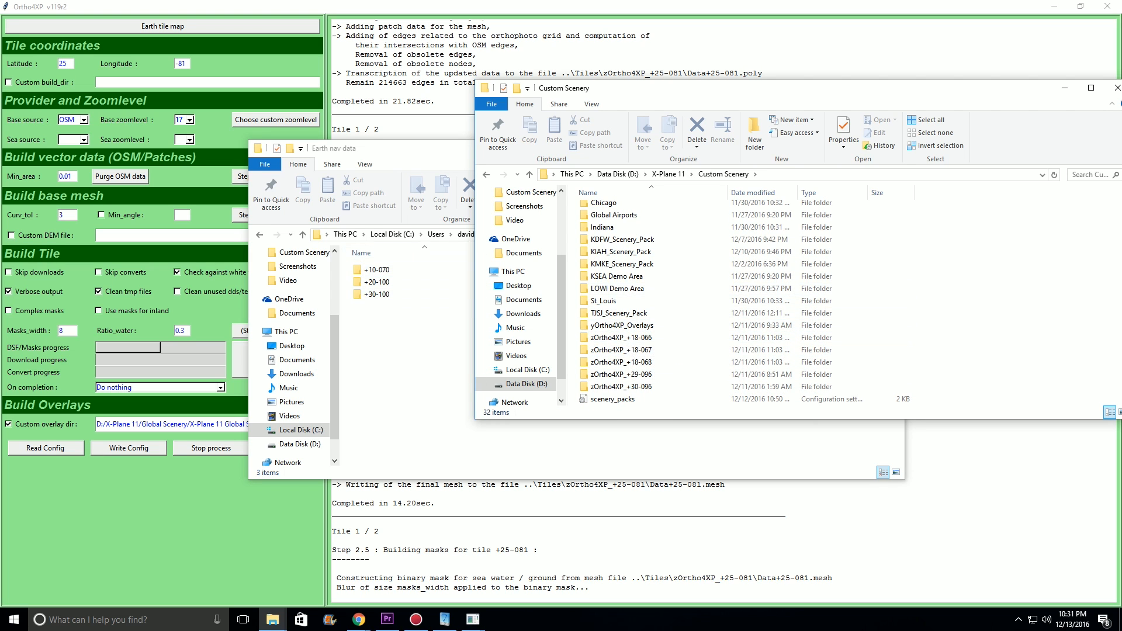
- Place the Ortho4XP folder window beside the Custom Scenery window and return it to the yOrtho4XP_Overlays folder
click(409, 350)
drag(482, 153, 297, 156)
click(438, 235)
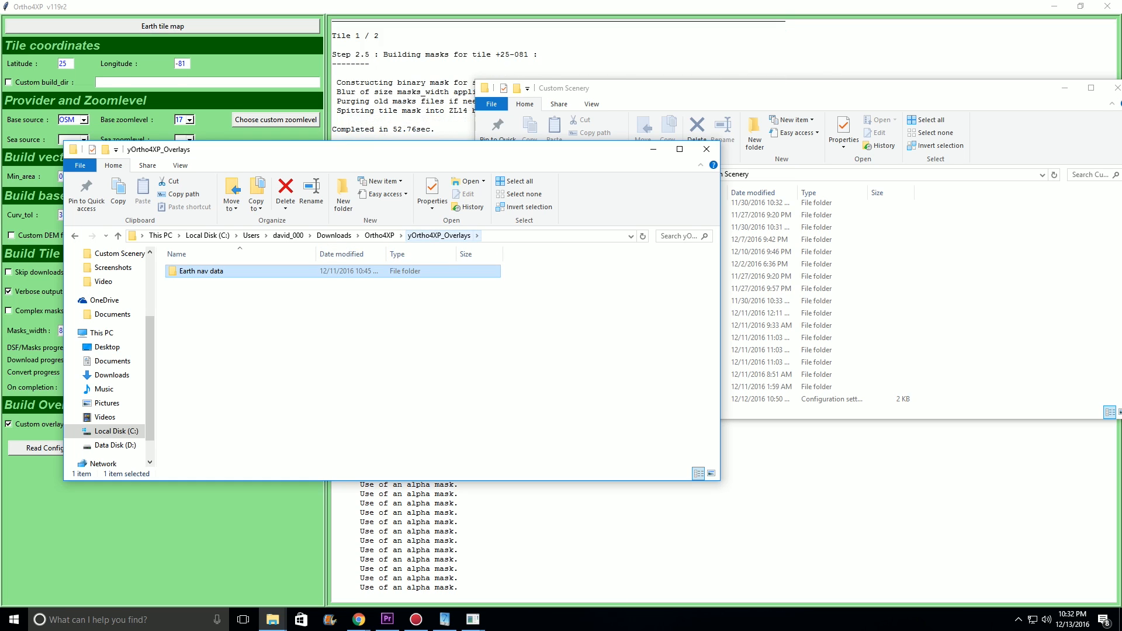
click(439, 236)
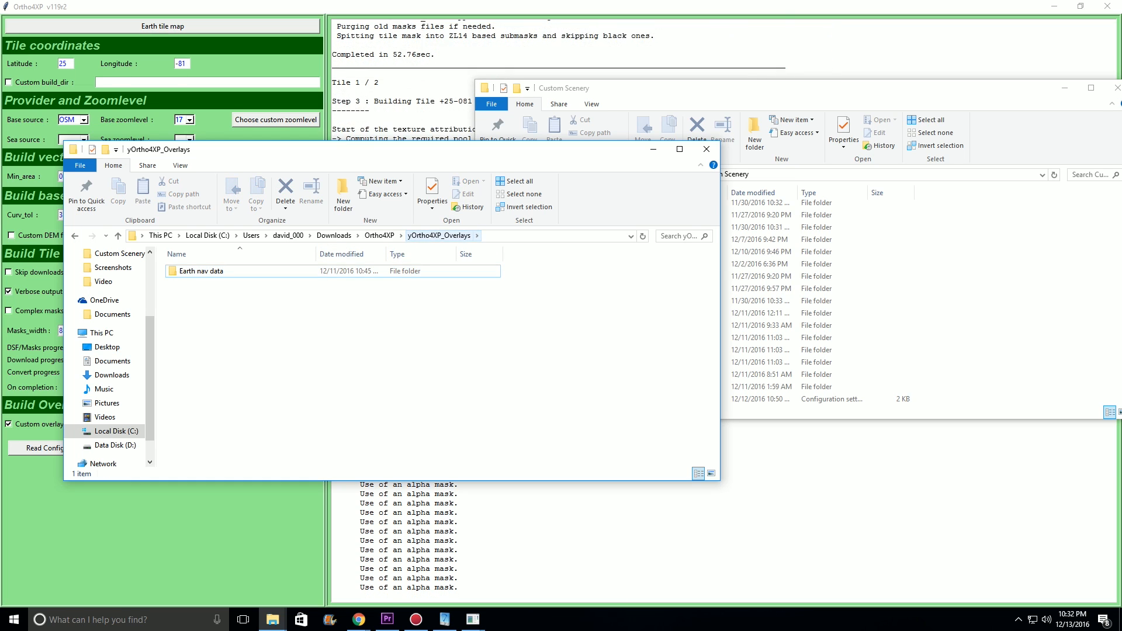
click(958, 292)
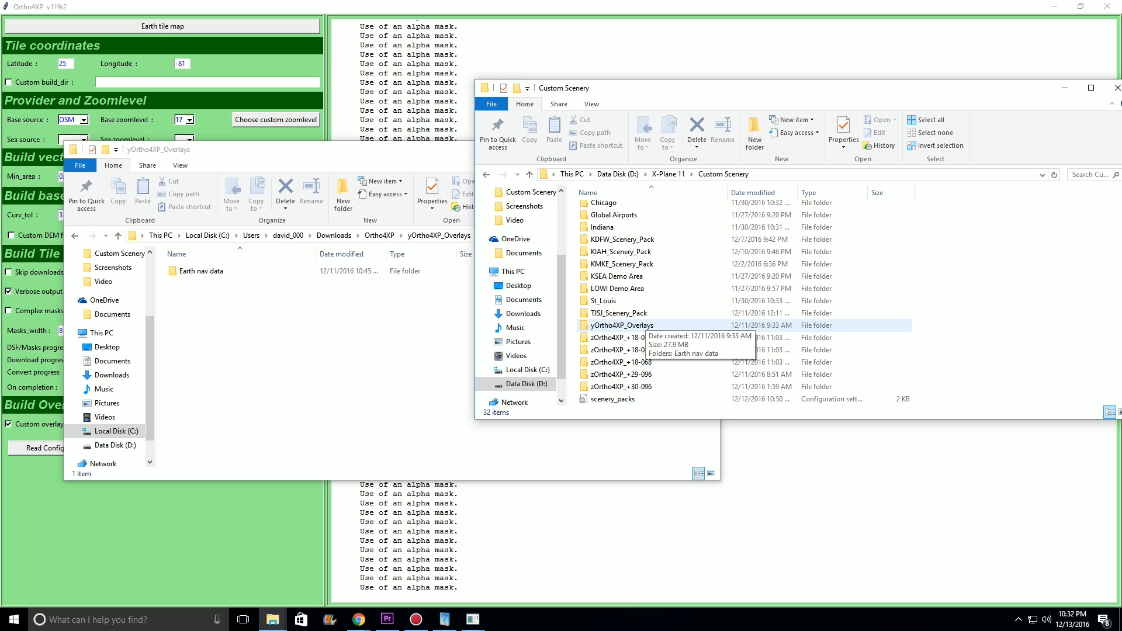
- Inspect the yOrtho4XP_Overlays folder in Custom Scenery, including the contents of its Earth nav data subfolder
double_click(637, 325)
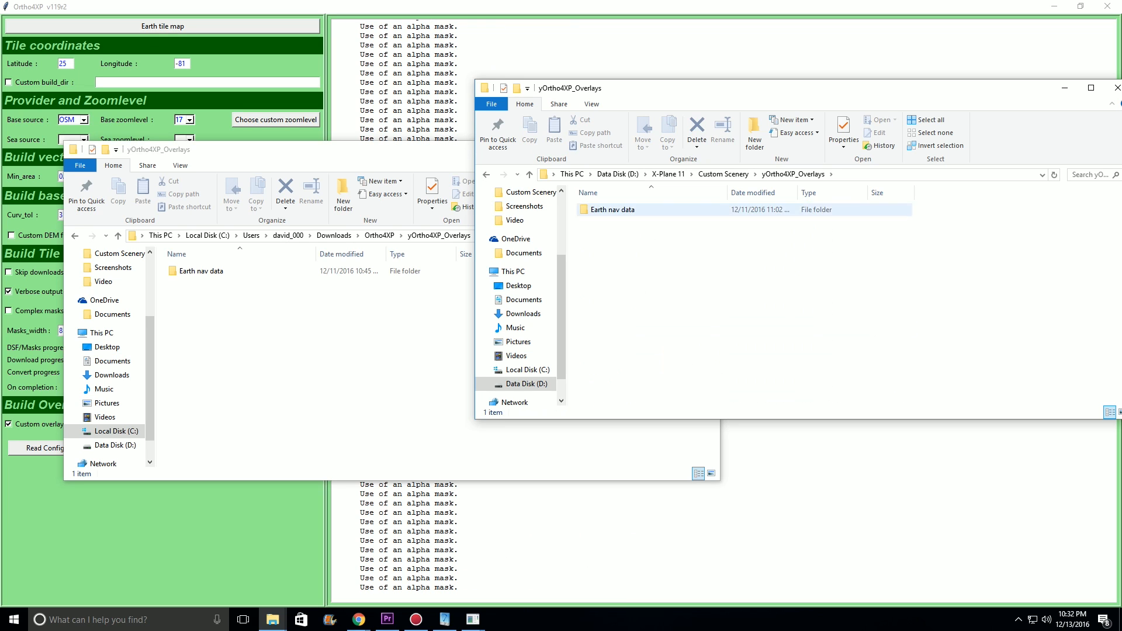
key(alt+Left)
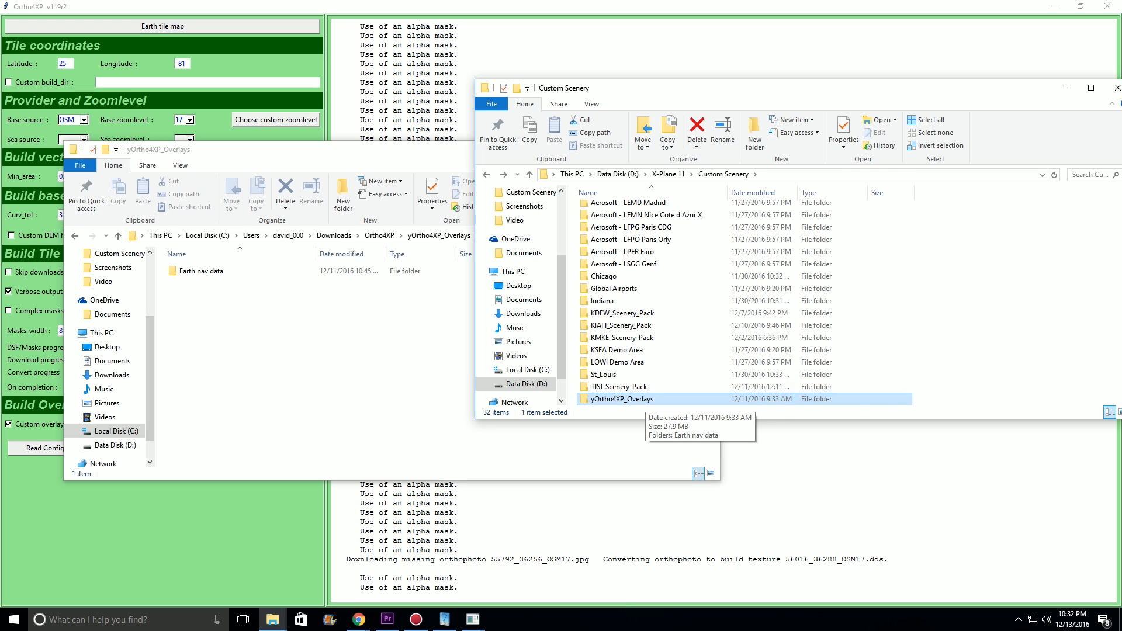
scroll(640, 402, down, 2)
key(alt+Right)
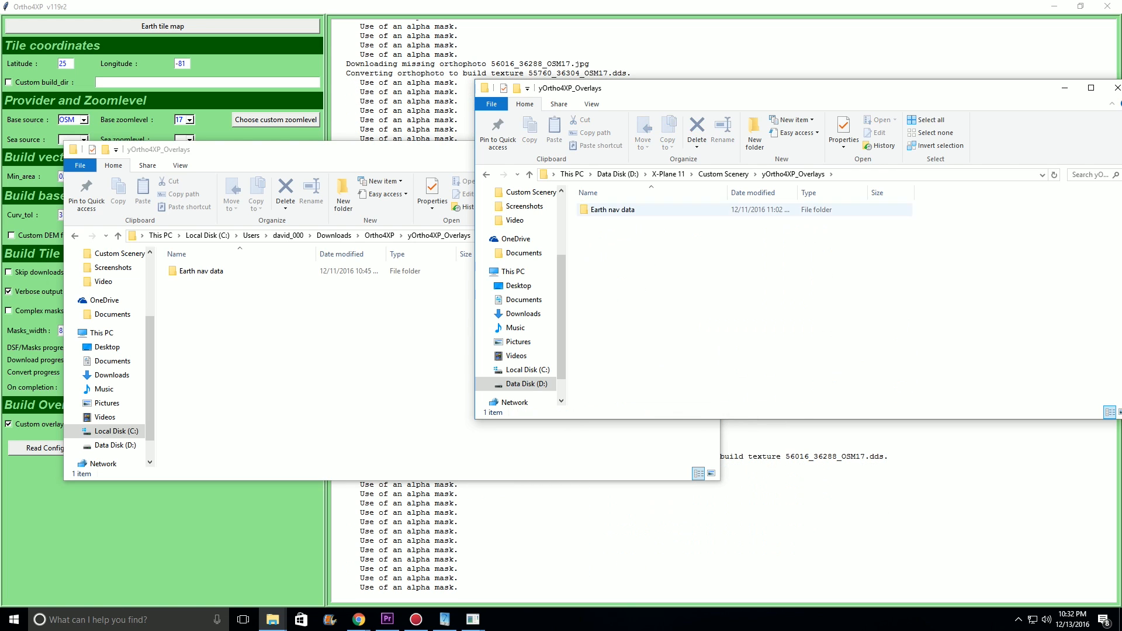
key(alt+Right)
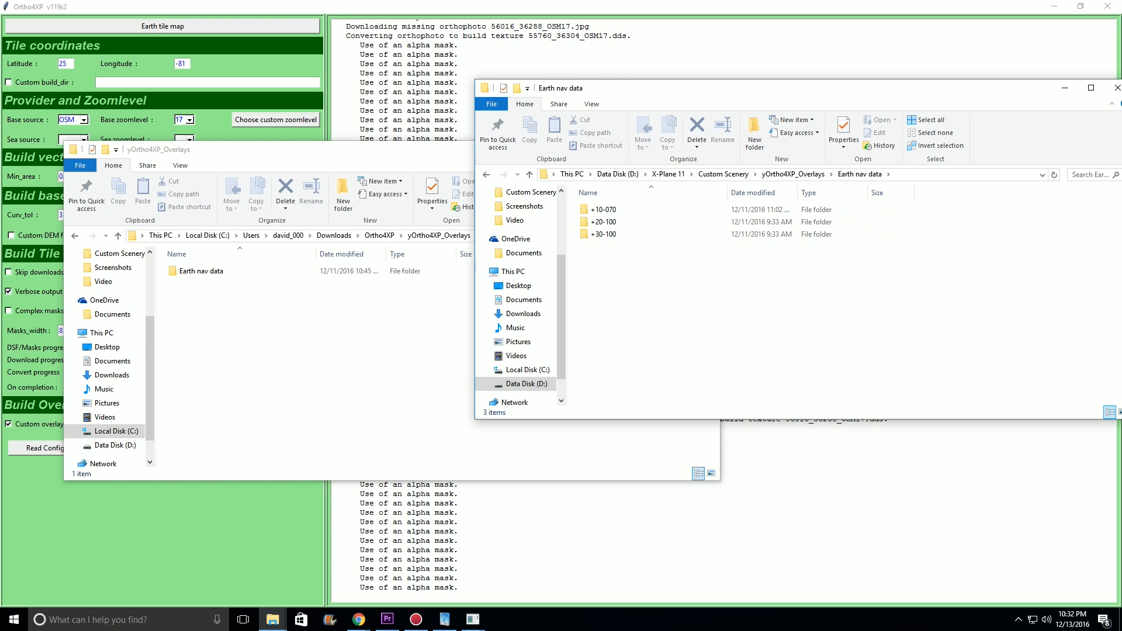
key(alt+Left)
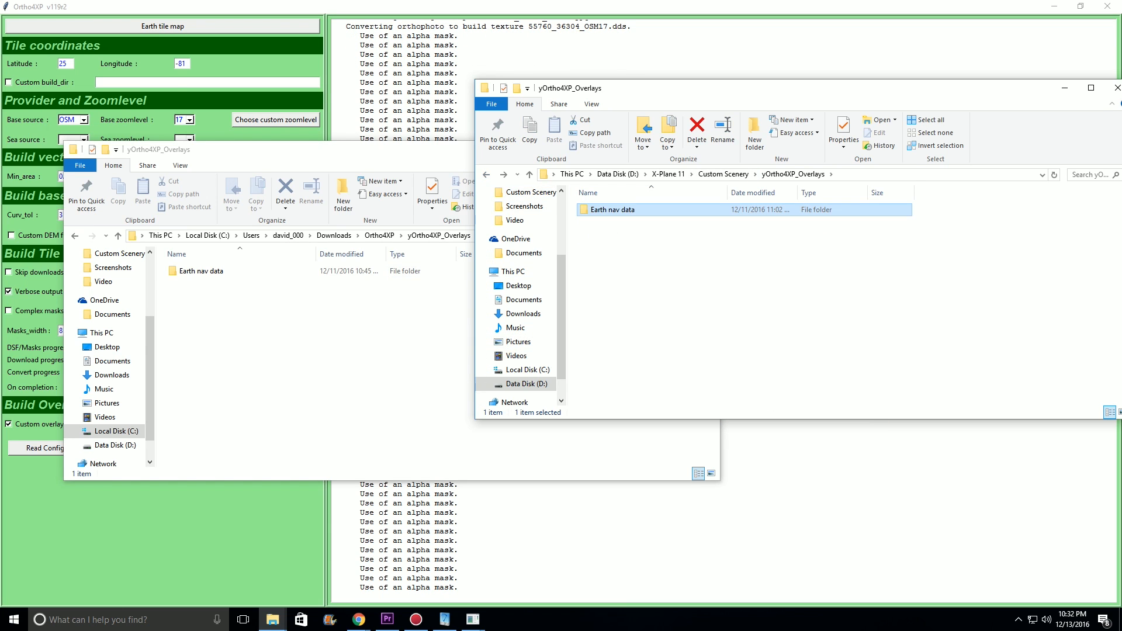
- Compare the Earth nav data folders of both yOrtho4XP_Overlays copies, and return the X-Plane window to Custom Scenery
double_click(201, 271)
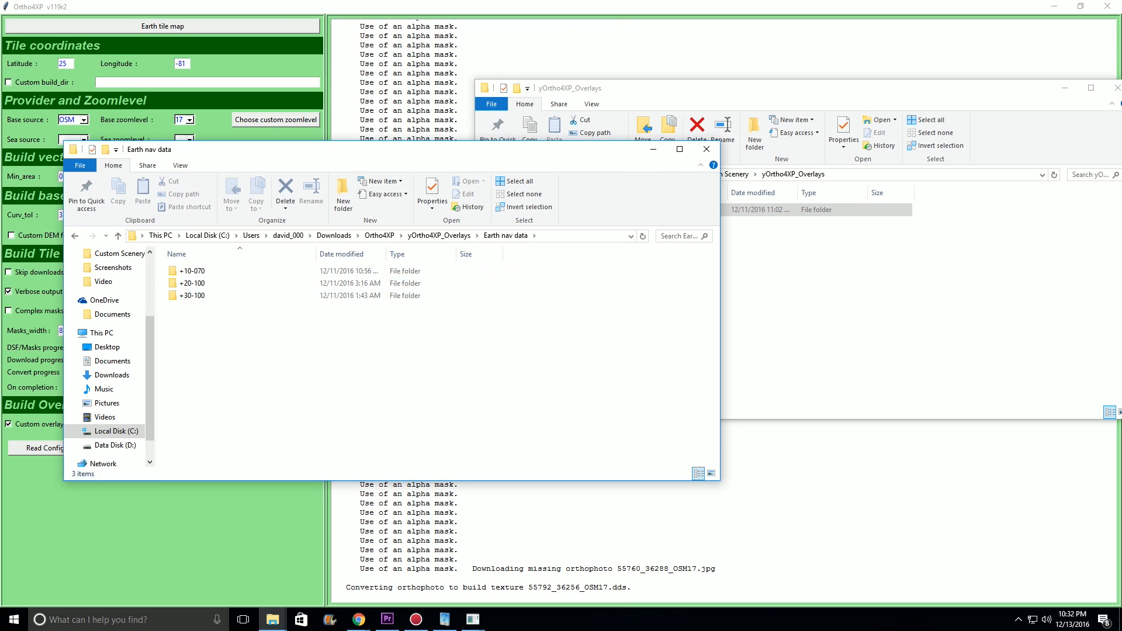
click(672, 292)
key(alt+Right)
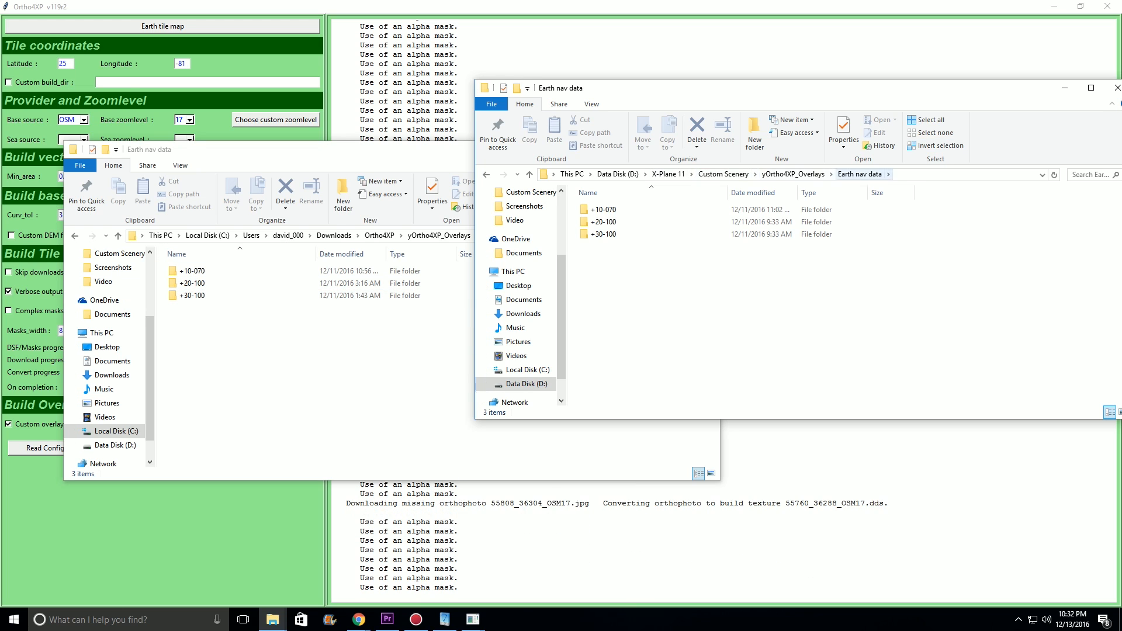
key(alt+Left)
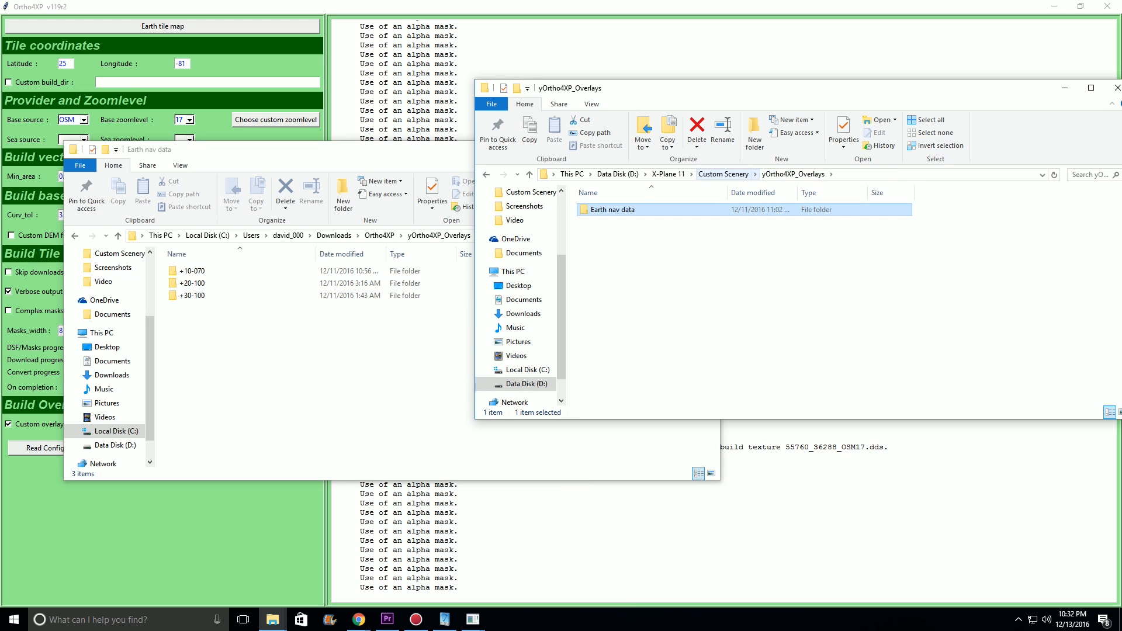
click(723, 174)
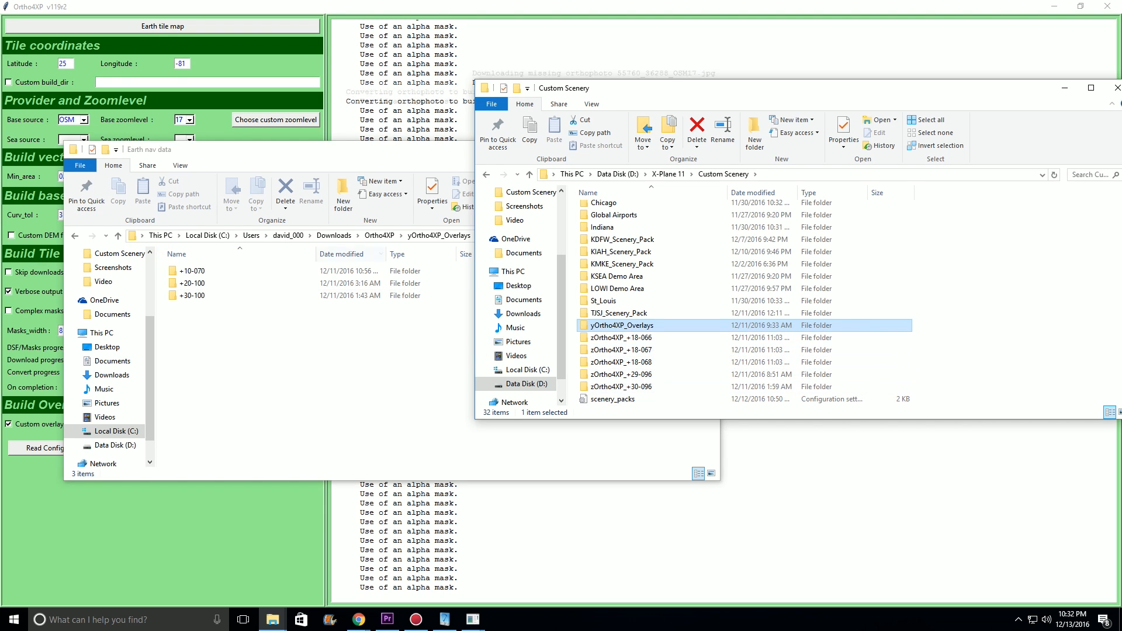
- Open Ortho4XP's Tiles folder to compare its built tile folders with those in Custom Scenery
click(380, 235)
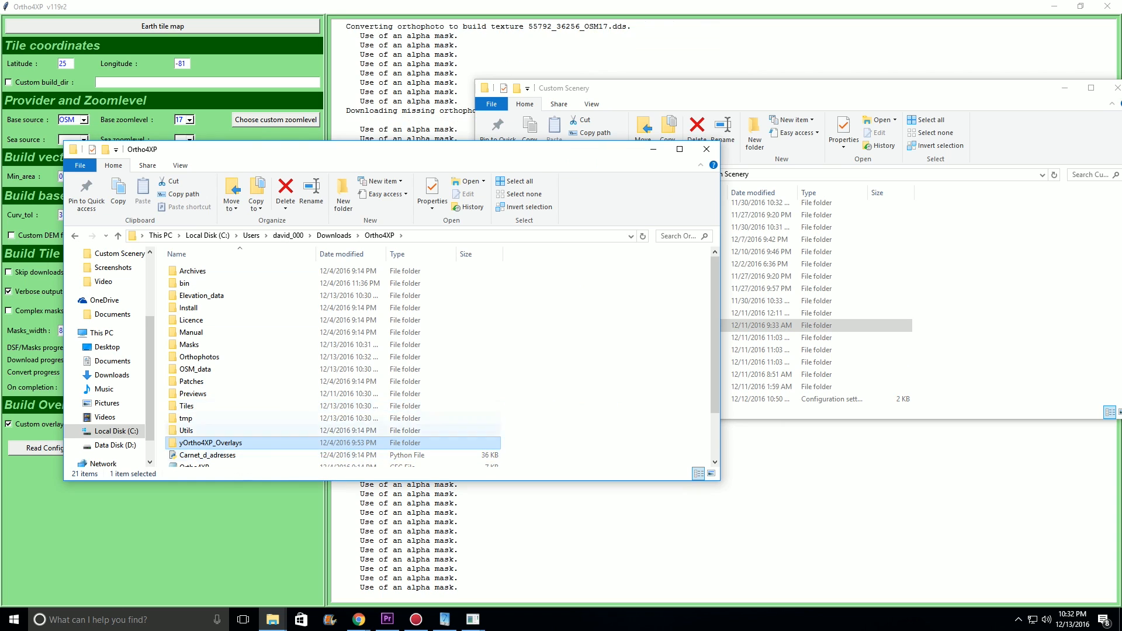
double_click(187, 405)
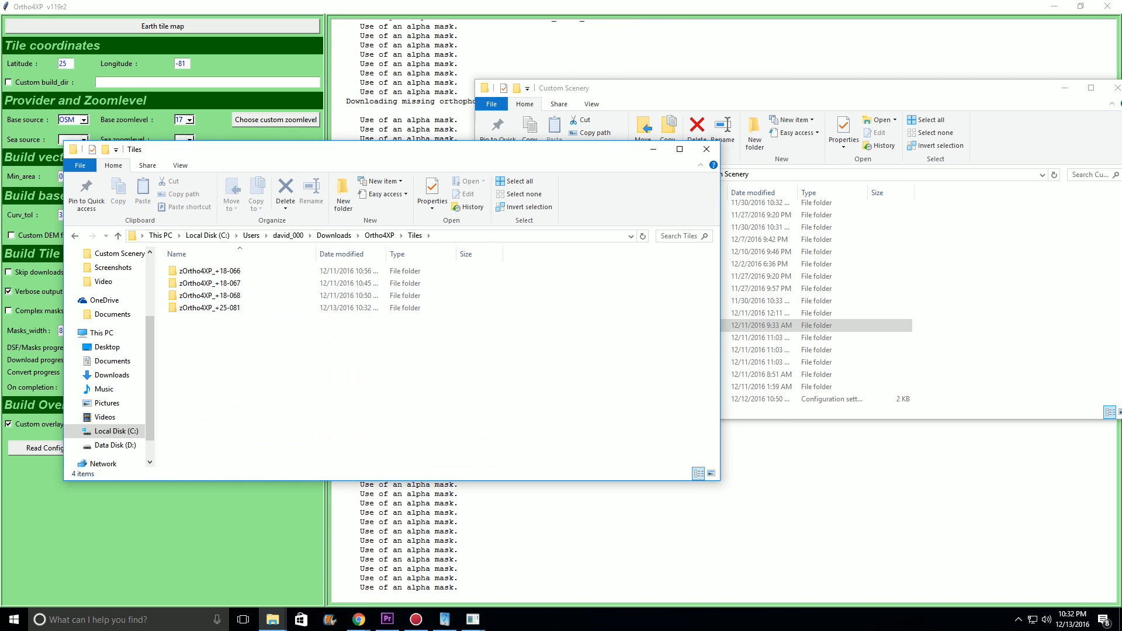
click(970, 310)
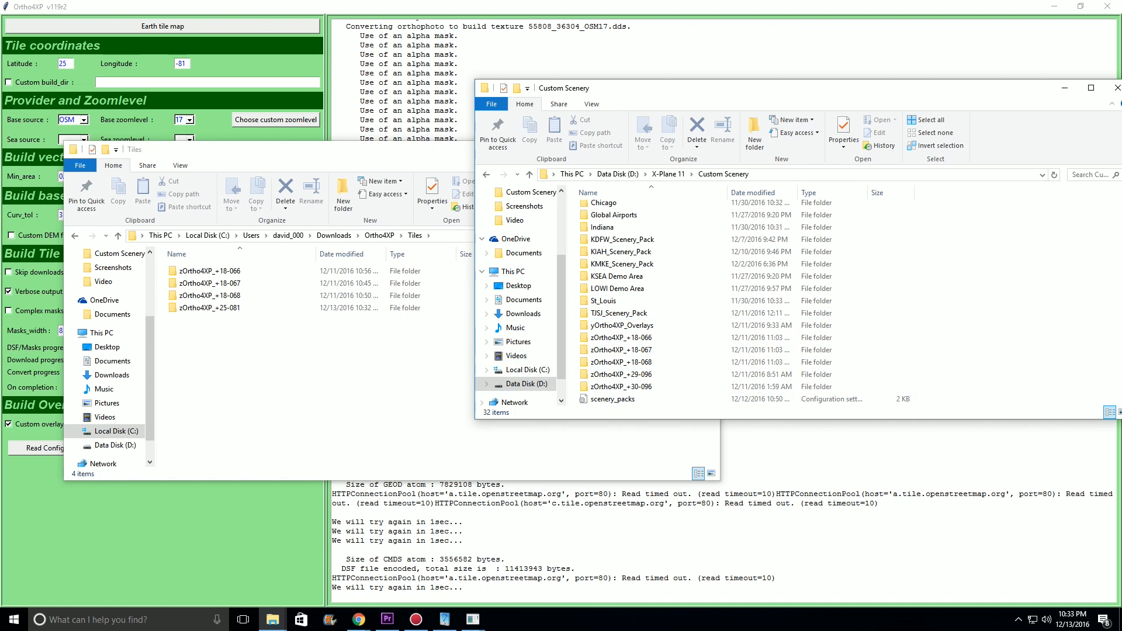
- Check the sizes of the zOrtho4XP_+18-066 and zOrtho4XP_+18-067 tile folders in Custom Scenery
drag(930, 94, 761, 87)
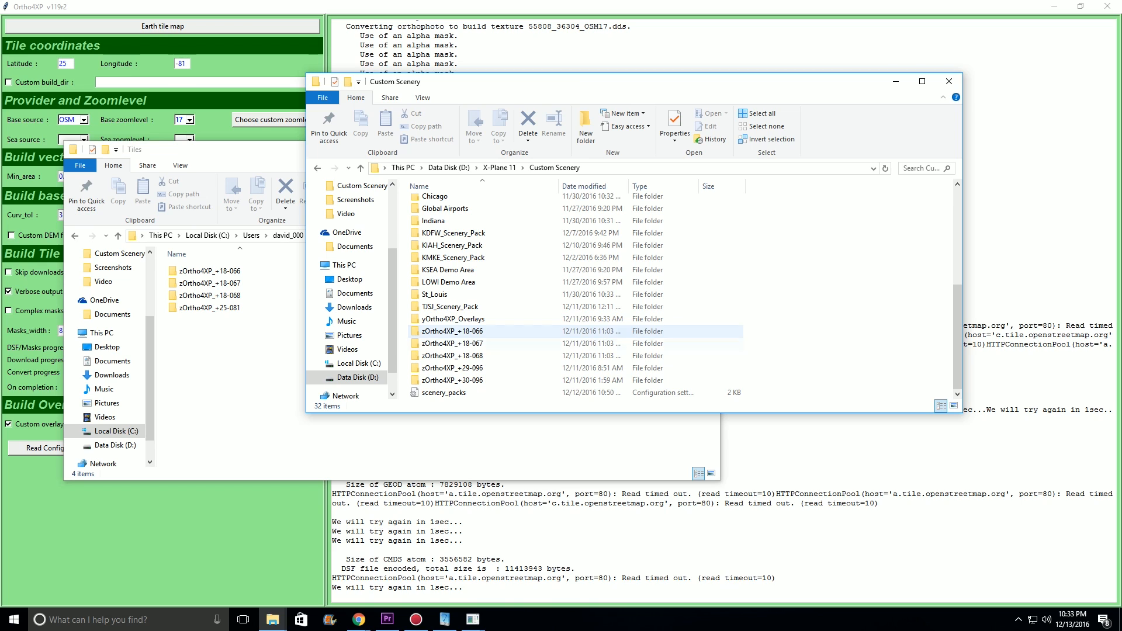
right_click(494, 331)
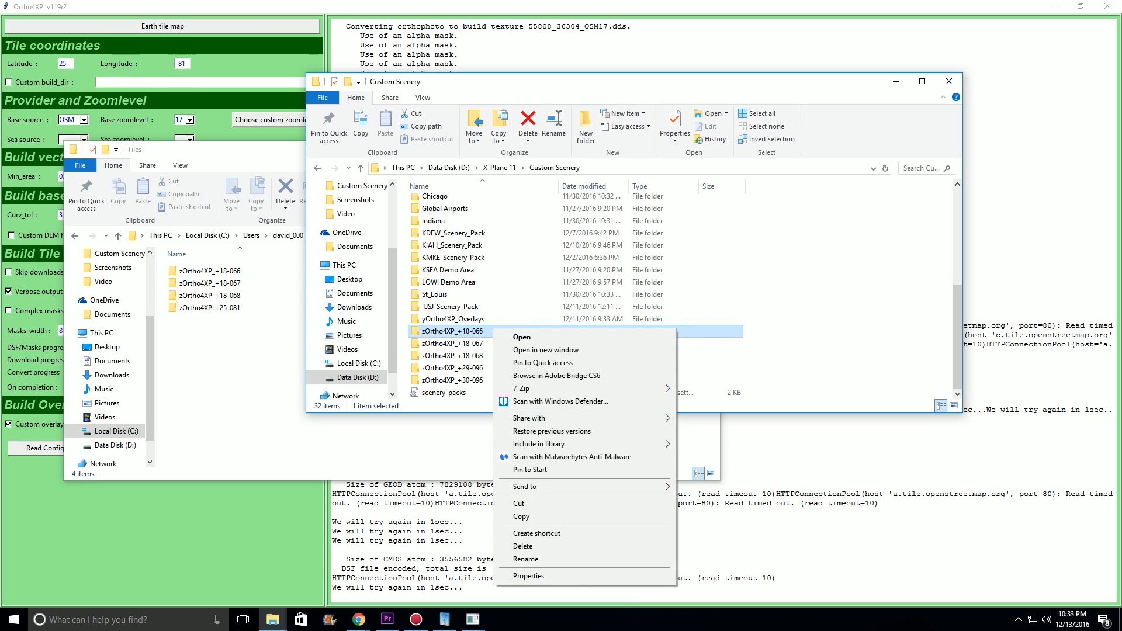
click(528, 576)
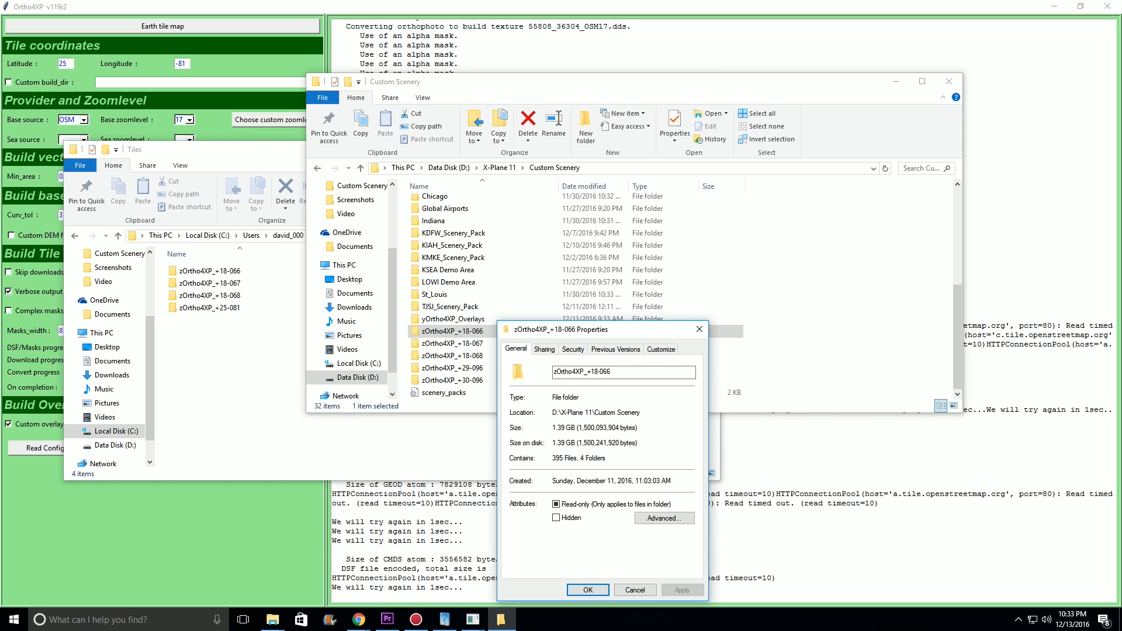
key(Escape)
right_click(504, 344)
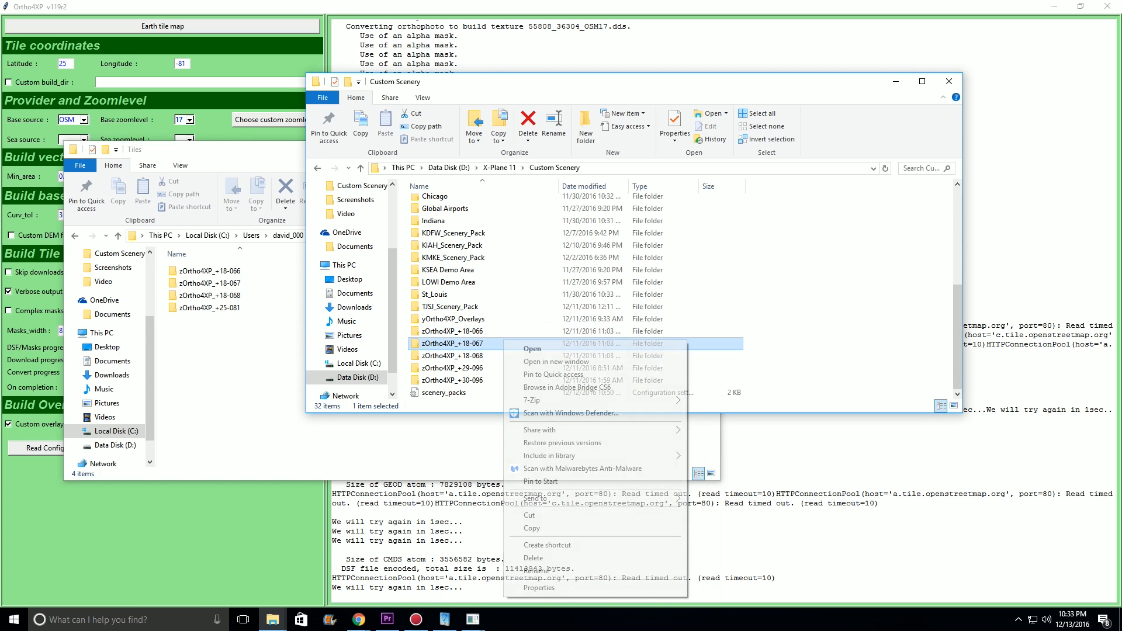
click(537, 587)
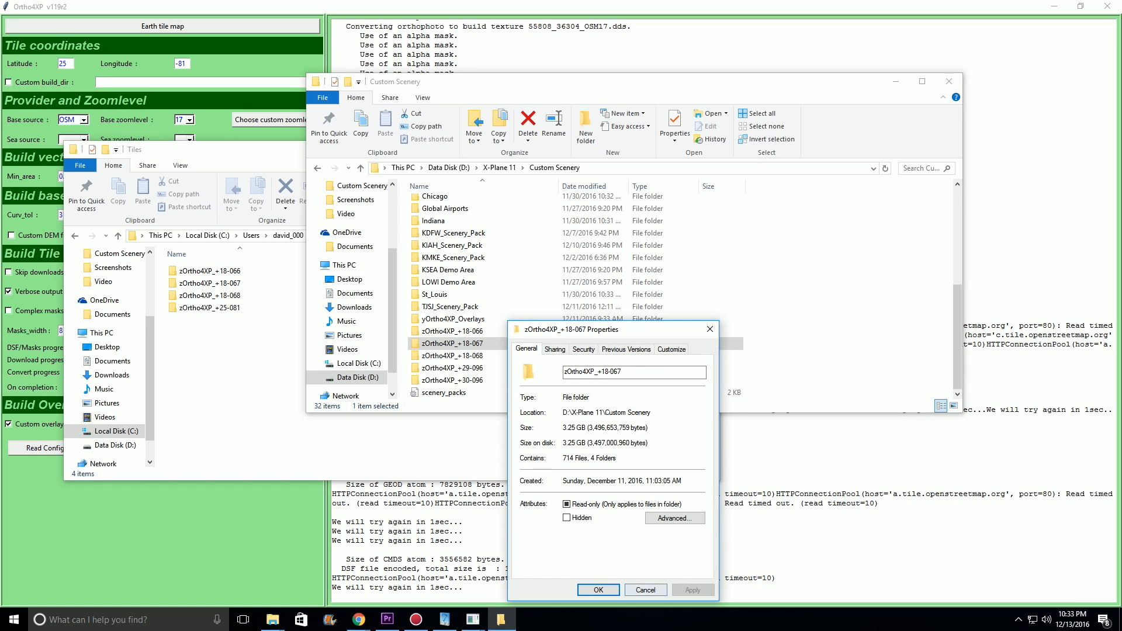
click(645, 589)
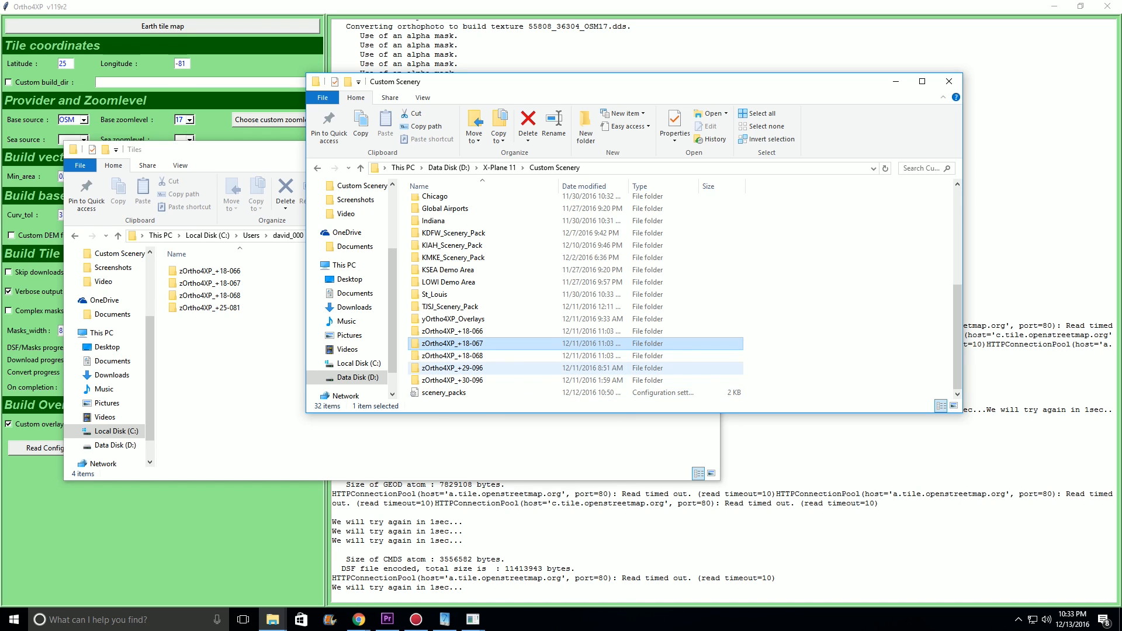
- Show the properties of the whole Custom Scenery folder to check its total size
right_click(490, 369)
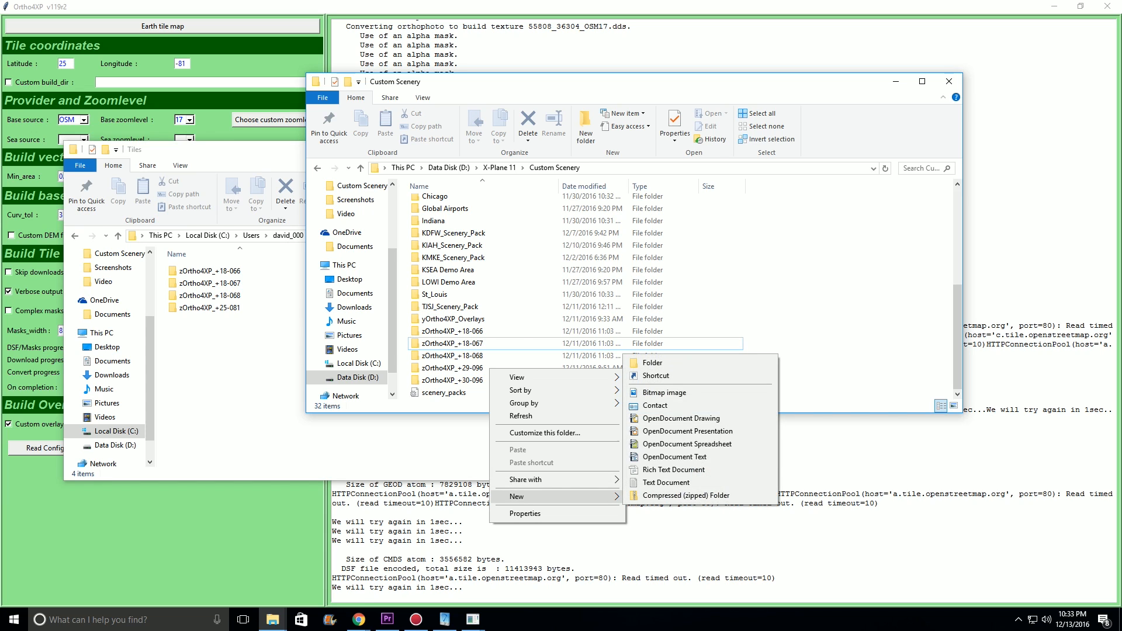
click(525, 513)
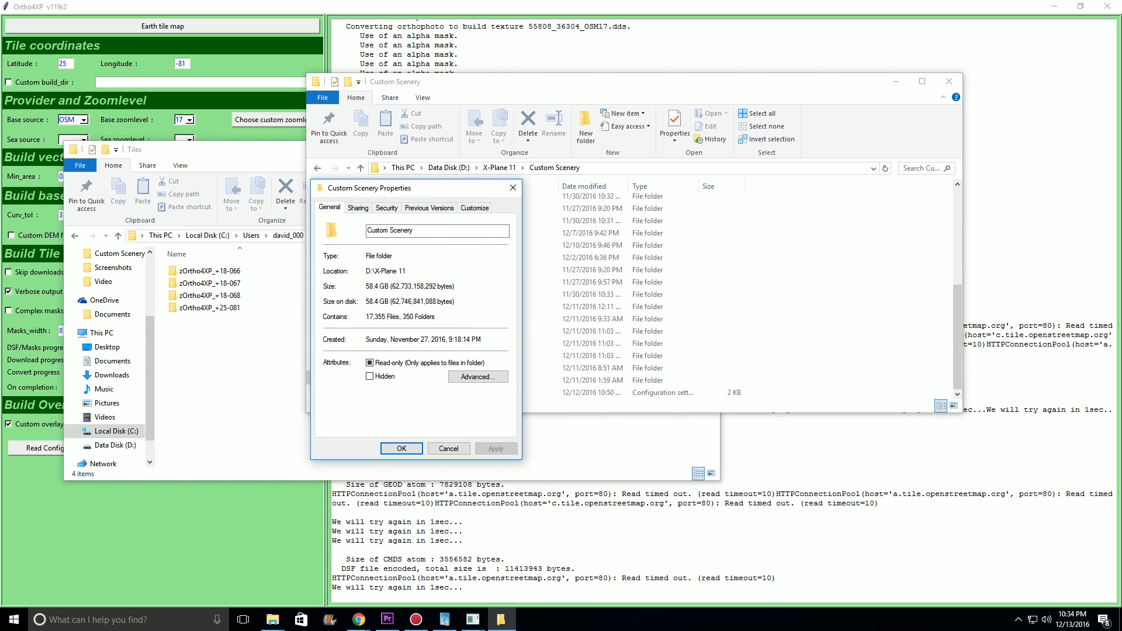
- Check the size of the zOrtho4XP_+30-096 tile folder in Custom Scenery
click(448, 449)
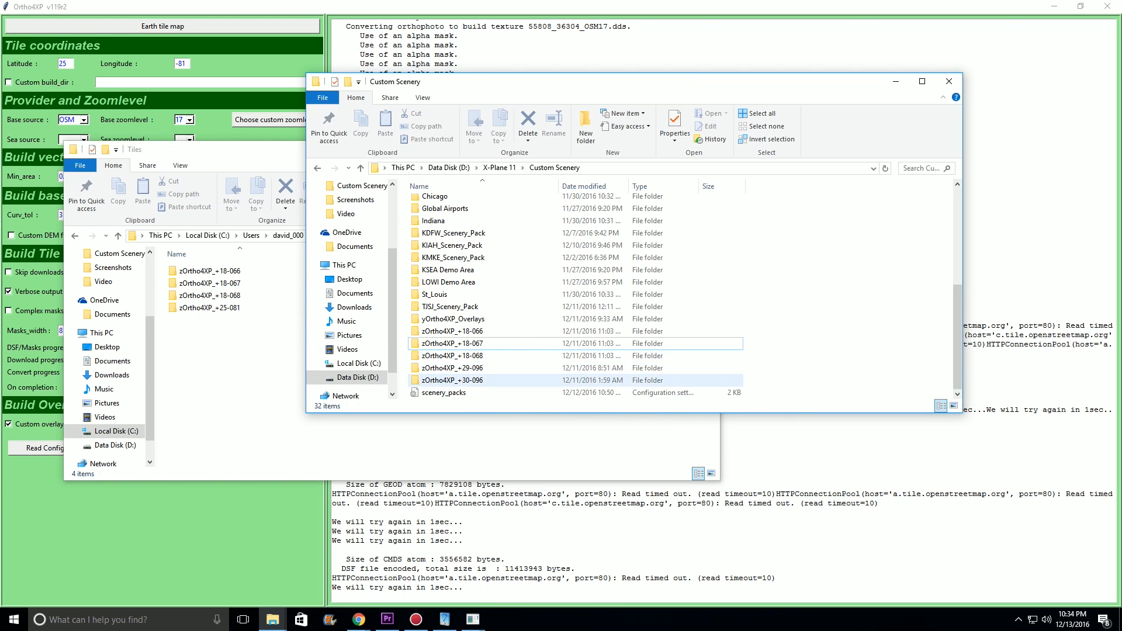
right_click(484, 381)
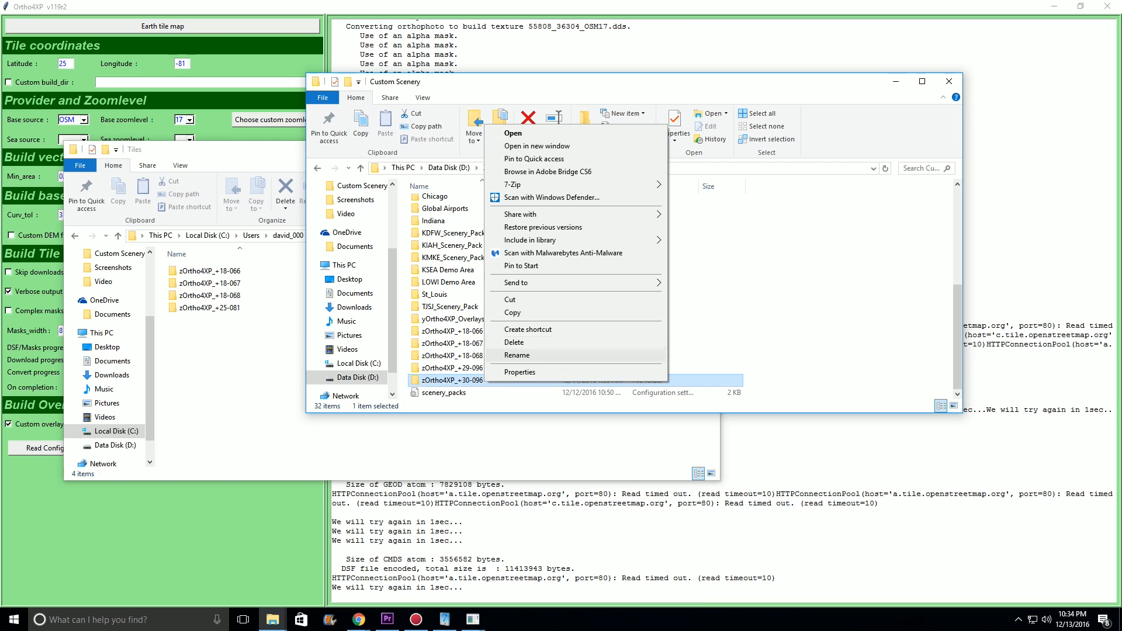
click(520, 372)
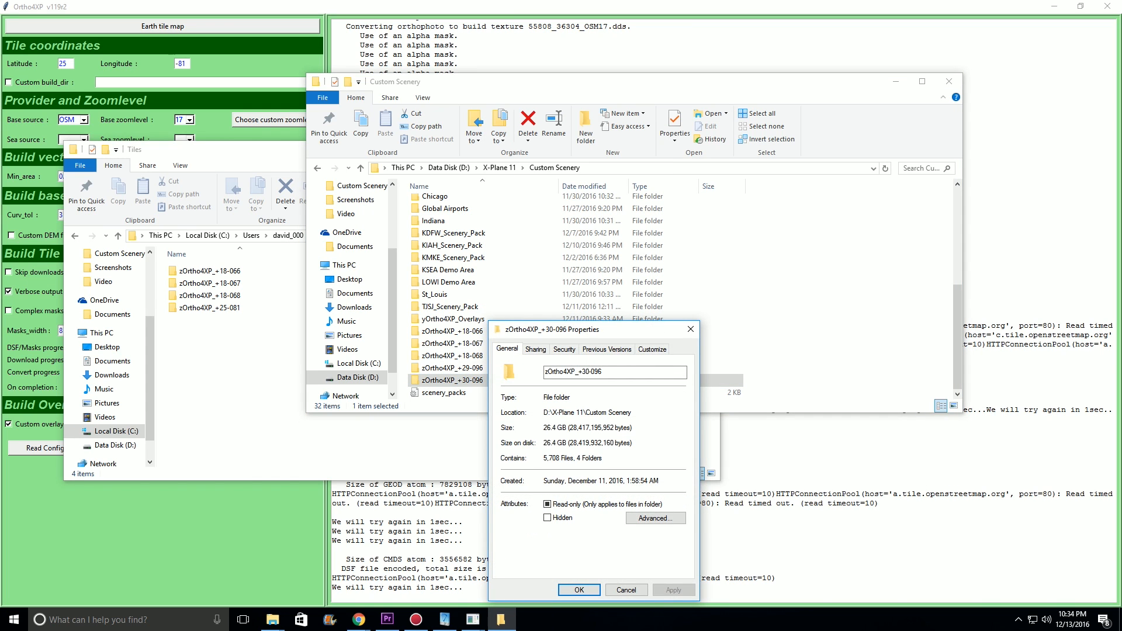
click(627, 591)
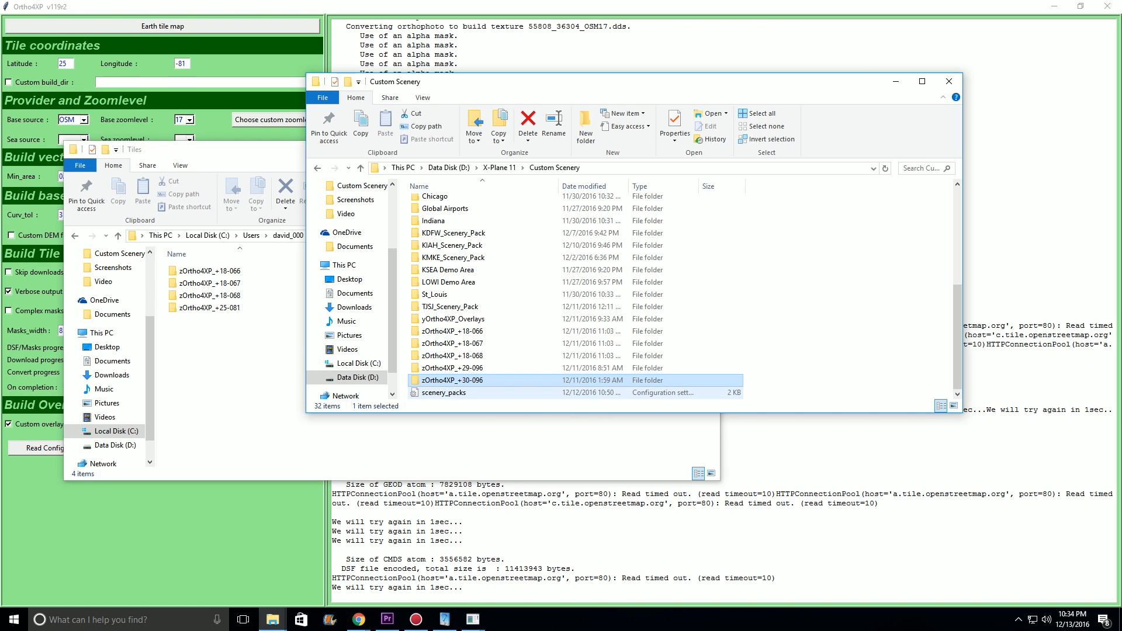
- Open scenery_packs and copy the LOWI Demo Area, Global Airports and KSEA Demo Area lines to directly below the St_Louis line
double_click(484, 393)
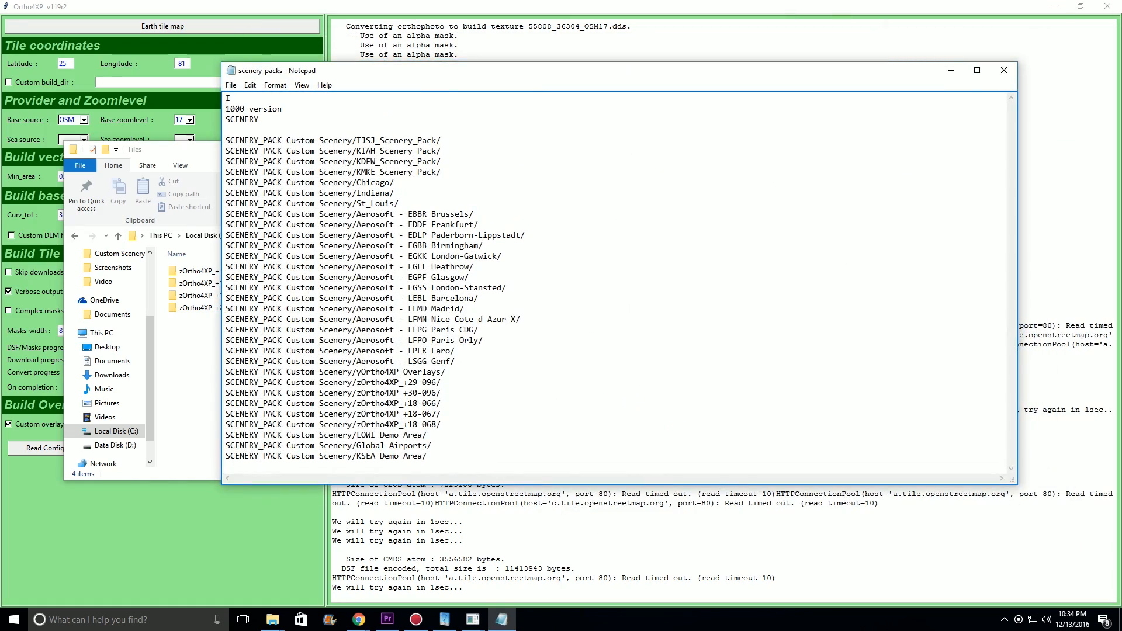
drag(592, 76, 593, 41)
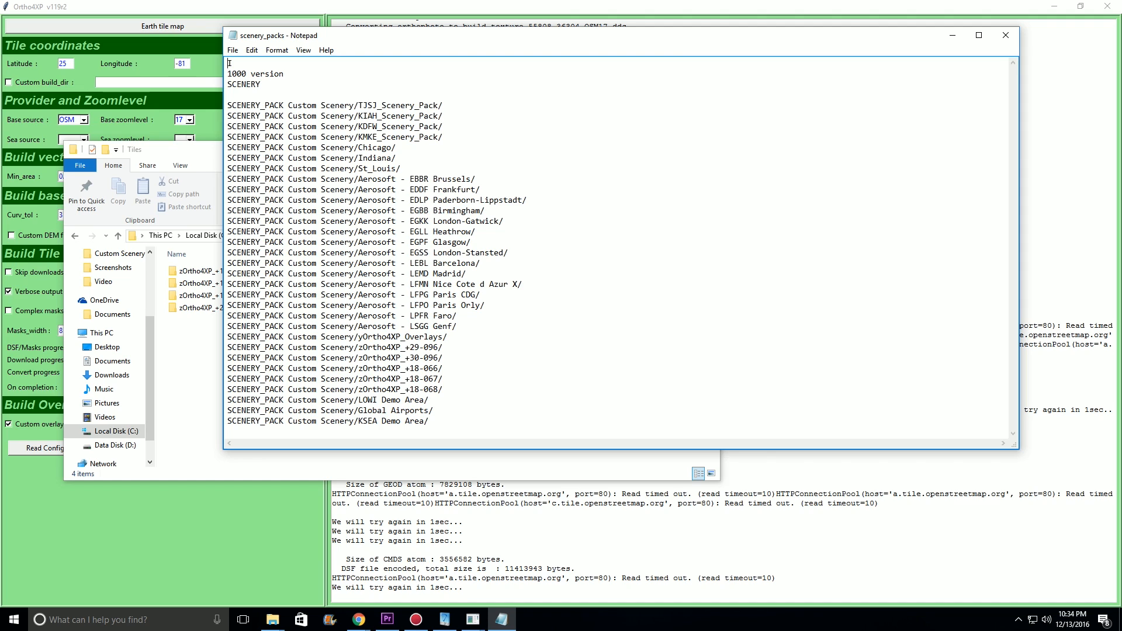
drag(429, 421, 229, 400)
right_click(235, 400)
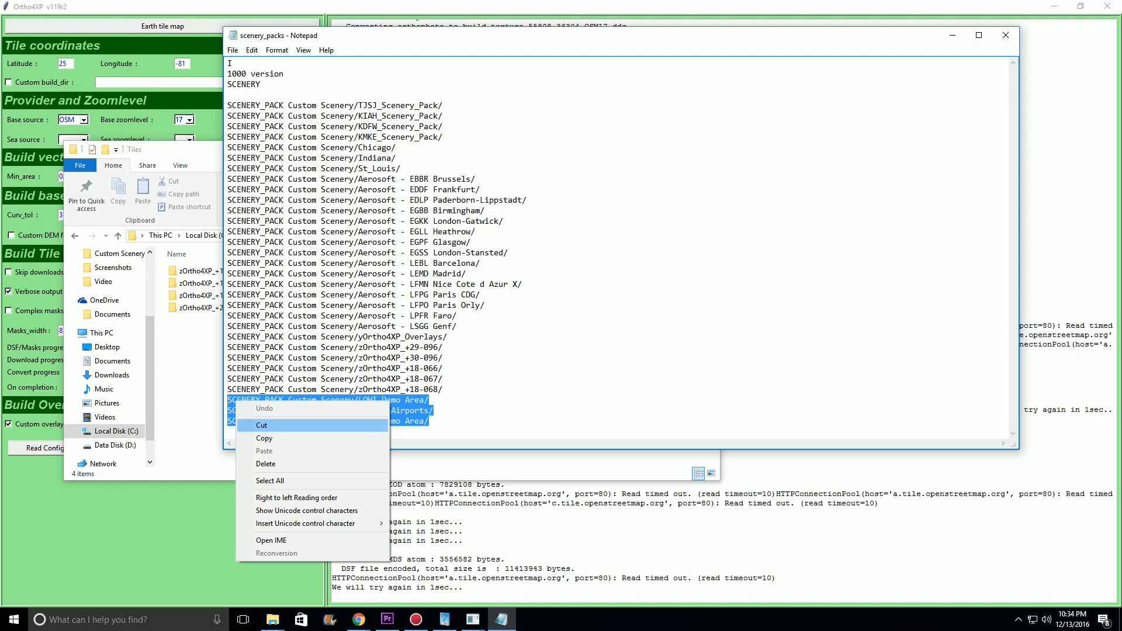
click(264, 438)
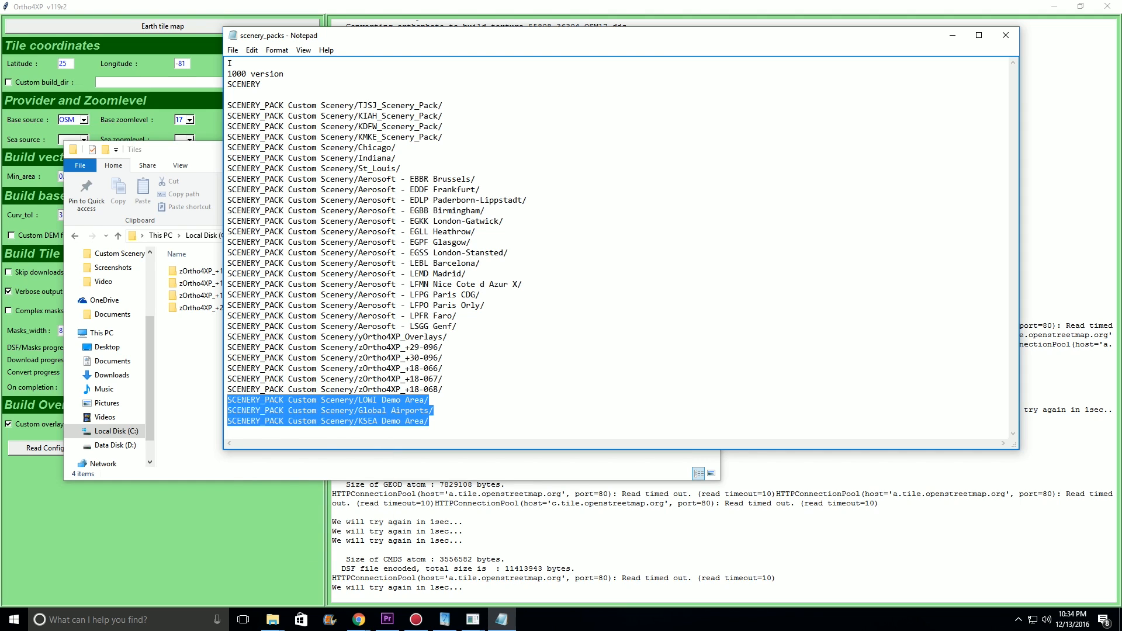
click(400, 168)
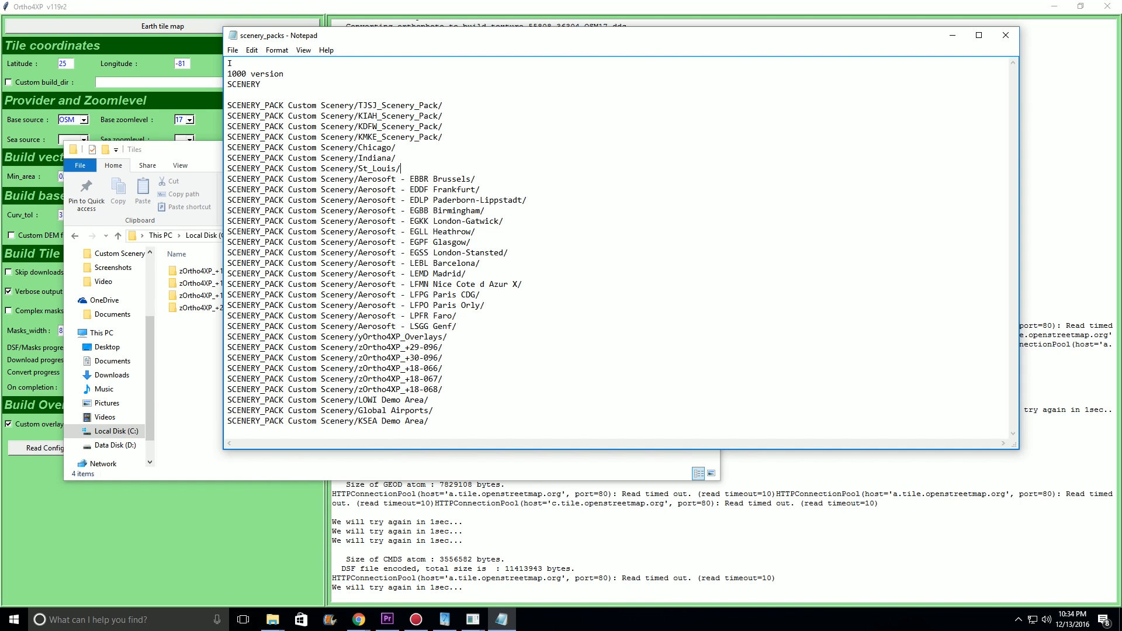
key(Return)
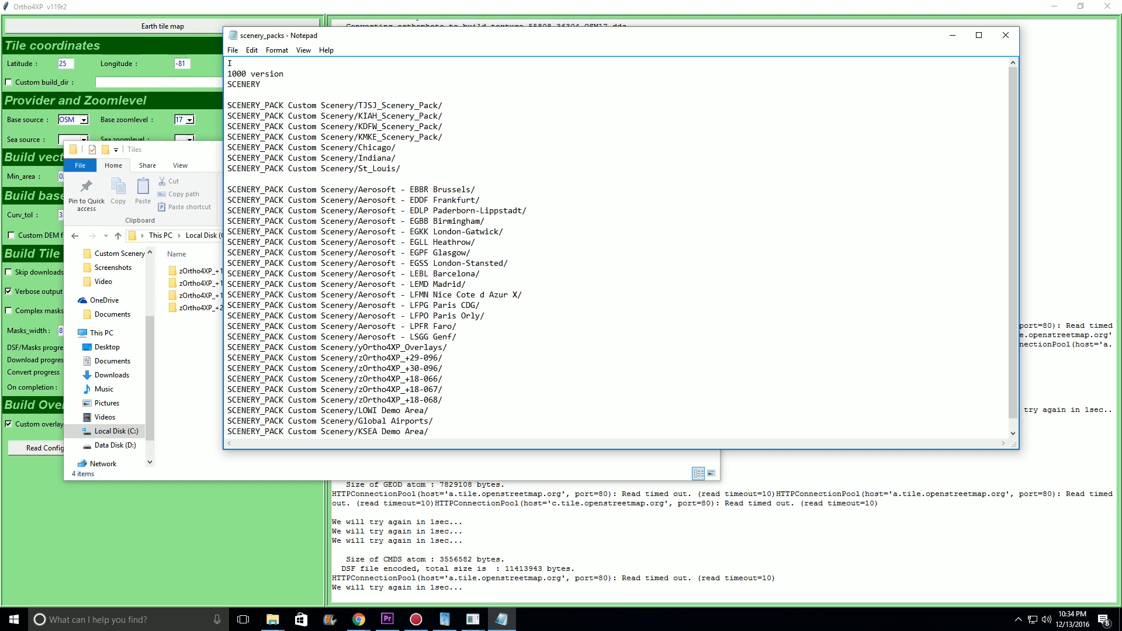
right_click(310, 180)
click(333, 233)
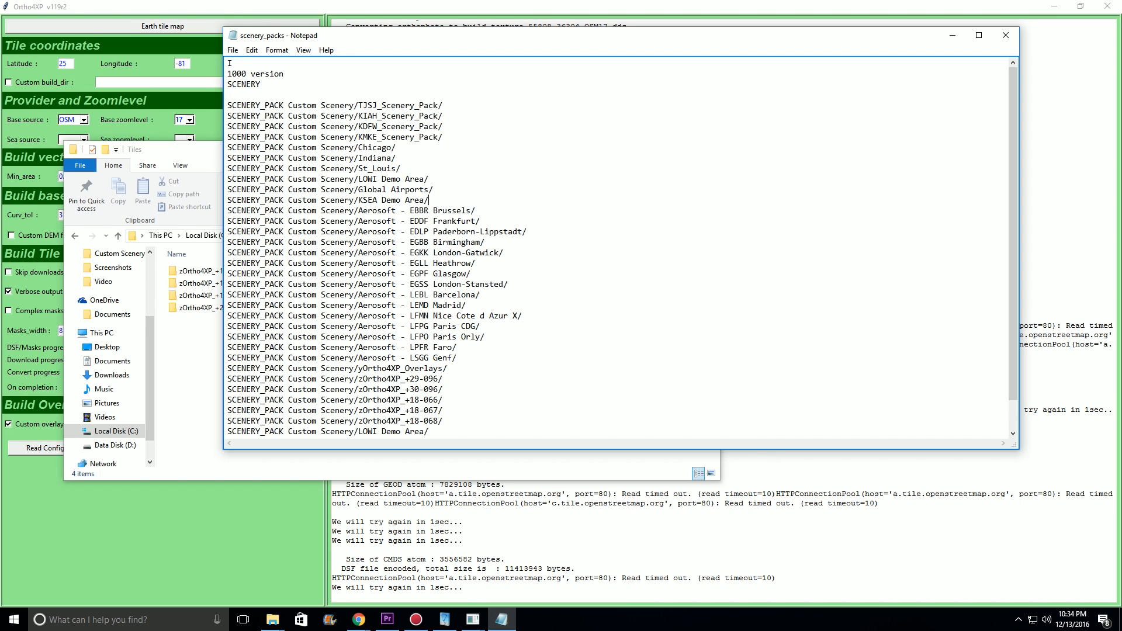
- Delete the original LOWI Demo Area, Global Airports and KSEA Demo Area lines at the end of the scenery_packs list
key(ctrl+End)
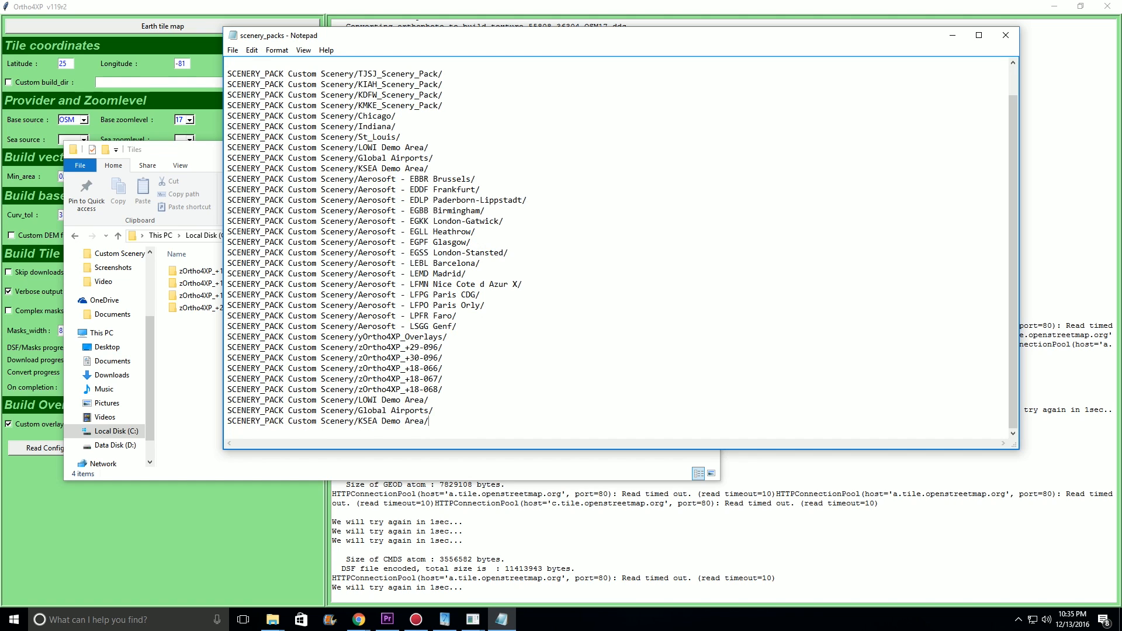
key(shift+Up)
key(shift+Up)
key(shift+Up)
key(Delete)
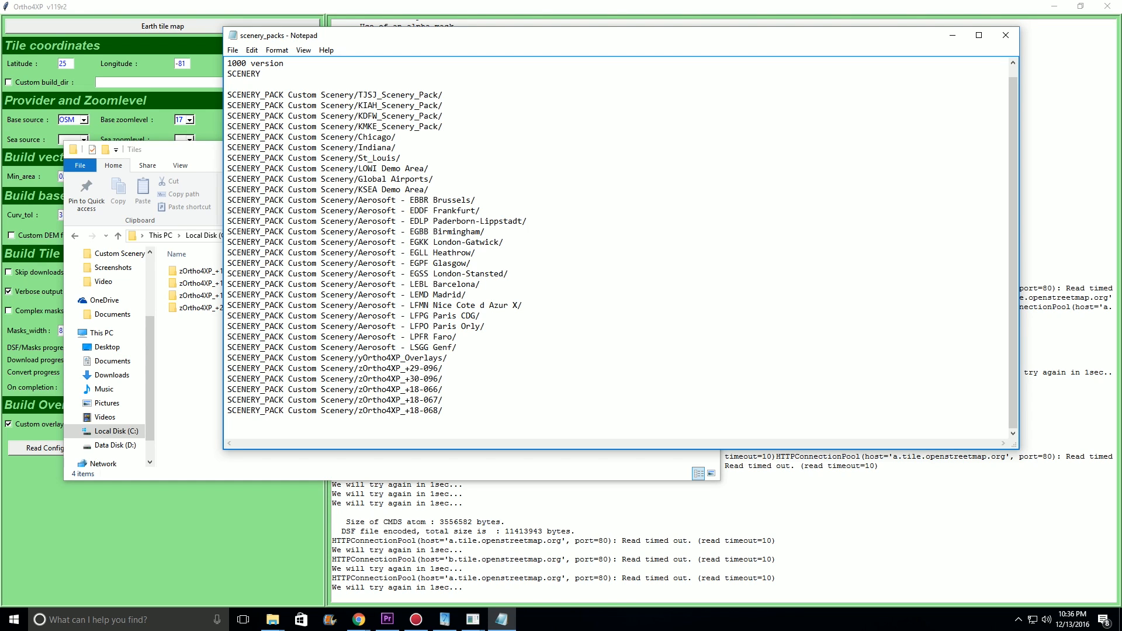
- Save and close scenery_packs.ini, and reopen it to check the order of its scenery pack lines
click(1005, 35)
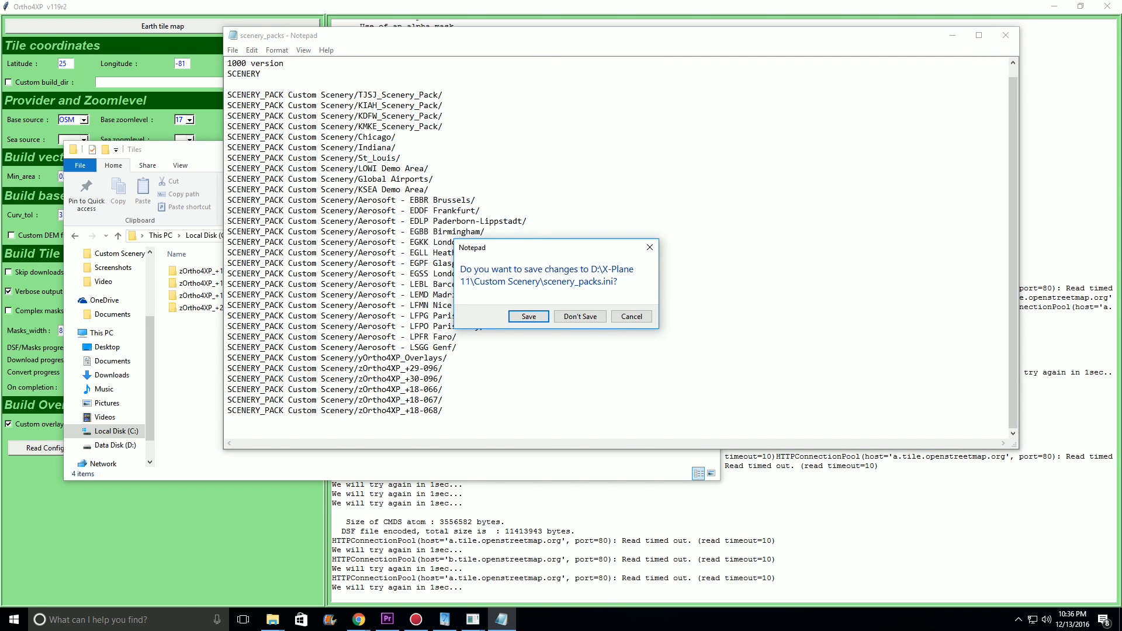
click(581, 316)
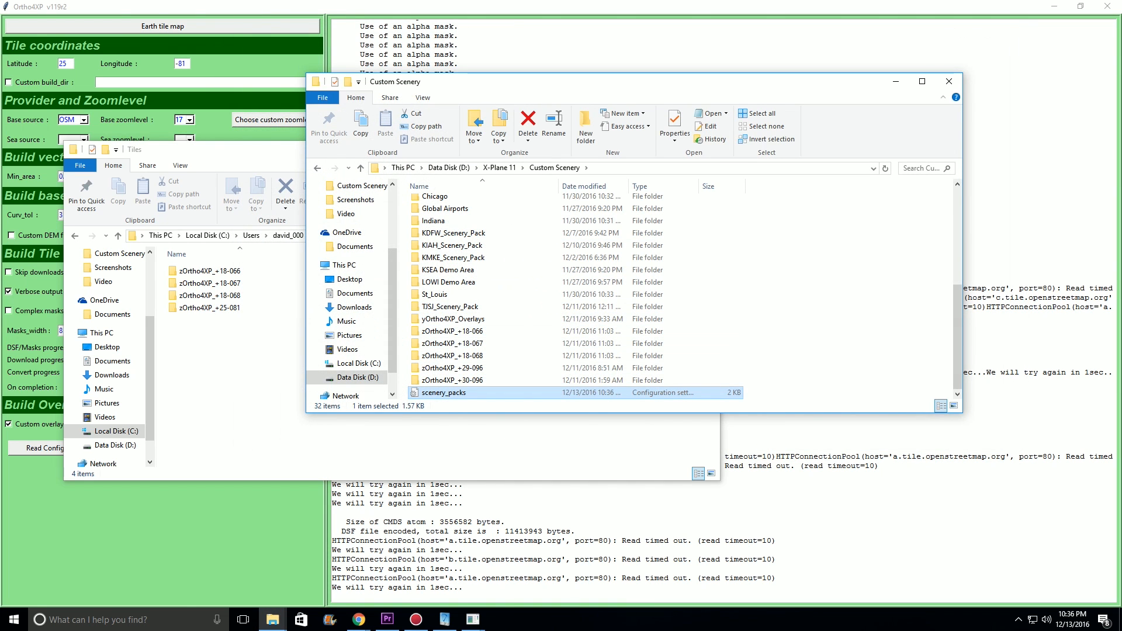
double_click(443, 392)
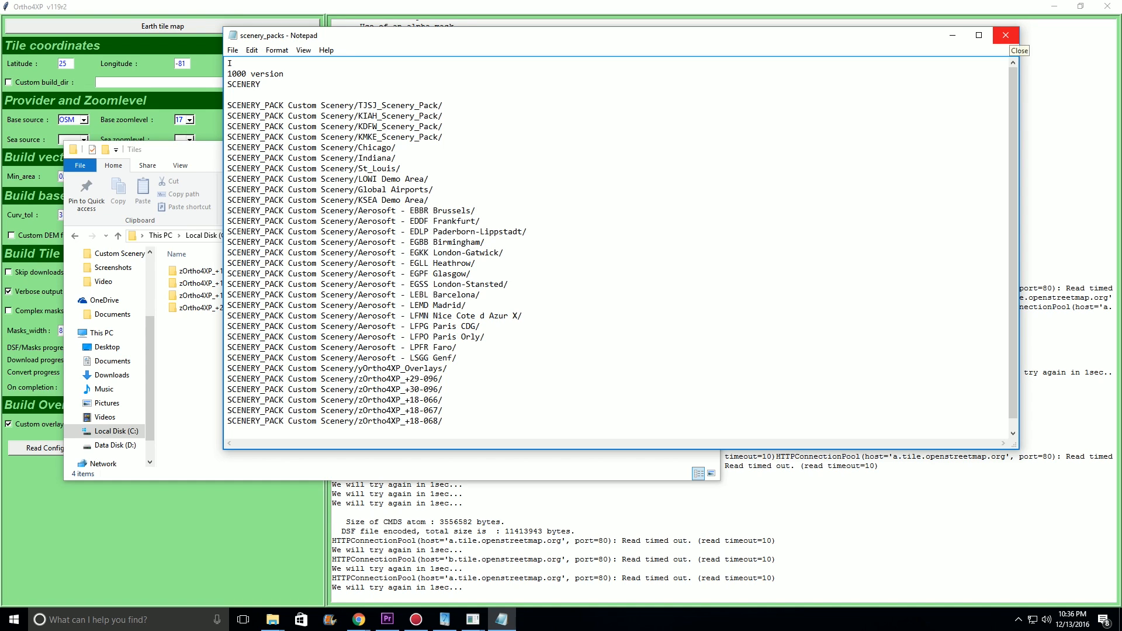
click(1005, 36)
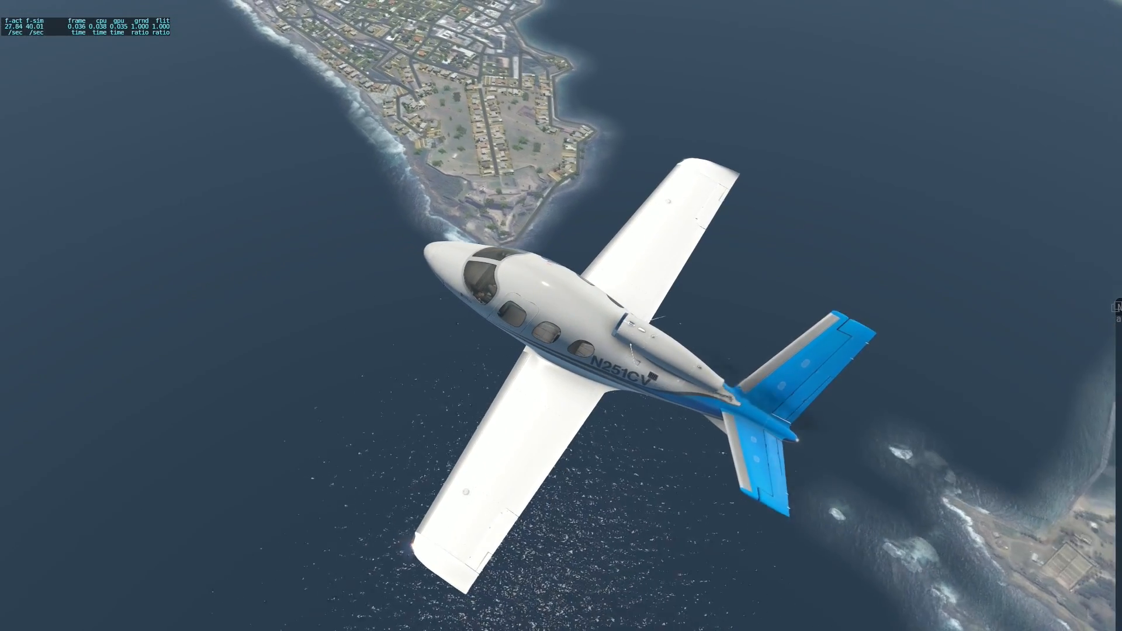
- In X-Plane 11, view the scenery from the 3D cockpit and from an outside camera above the highway
key(shift+9)
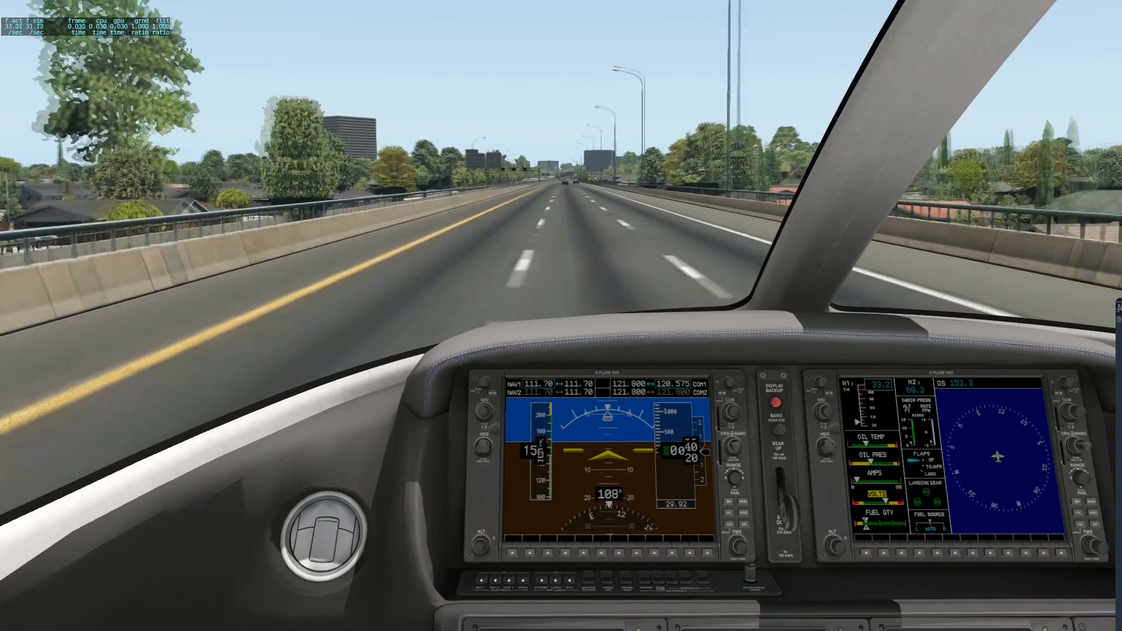
key(shift+2)
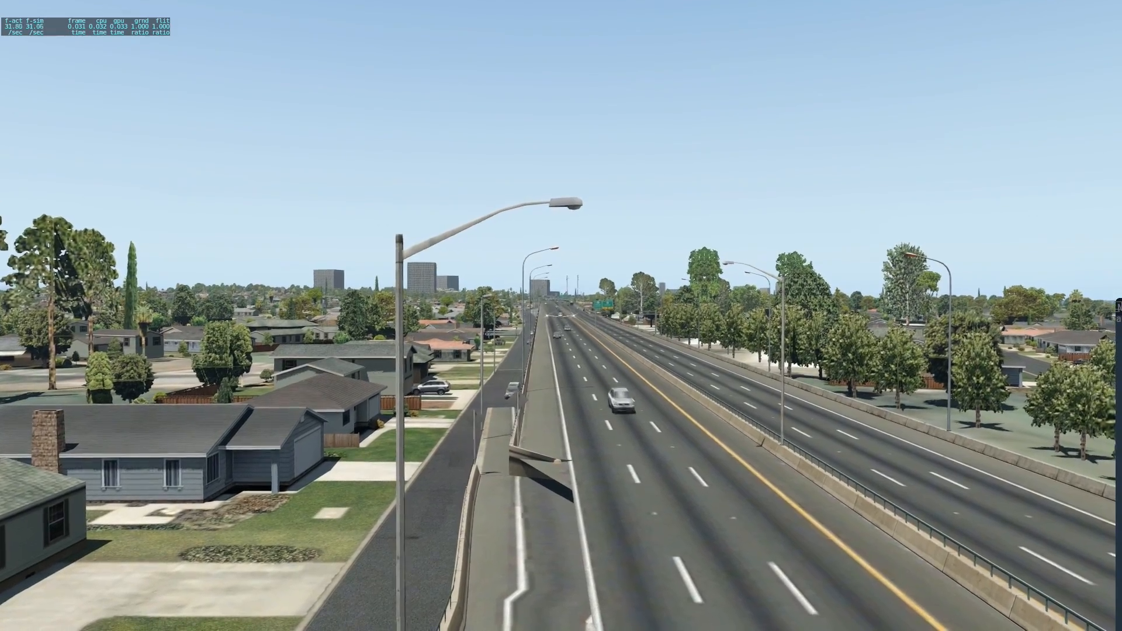